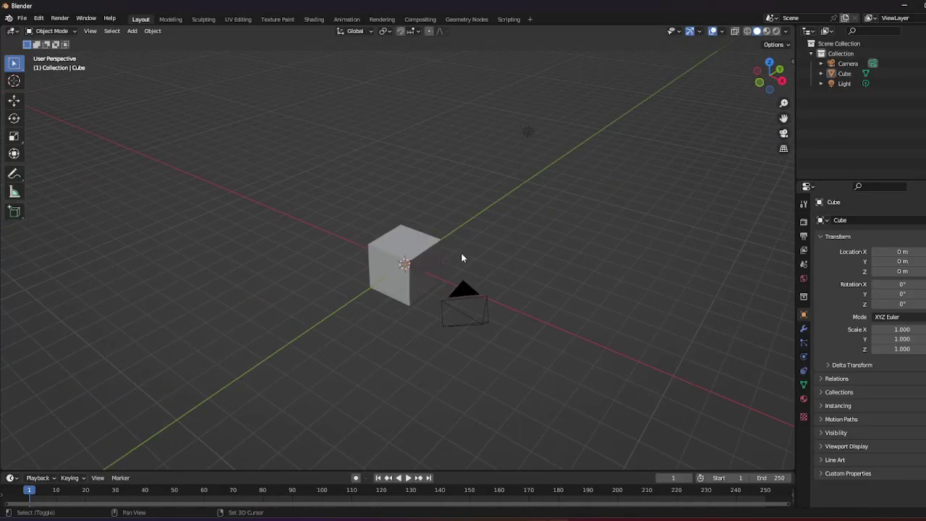
Delete the default cube and add a Monkey mesh in its place
{"action": "left_click", "coordinate": [412, 261]}
{"action": "key", "text": "Delete"}
{"action": "key", "text": "shift+a"}
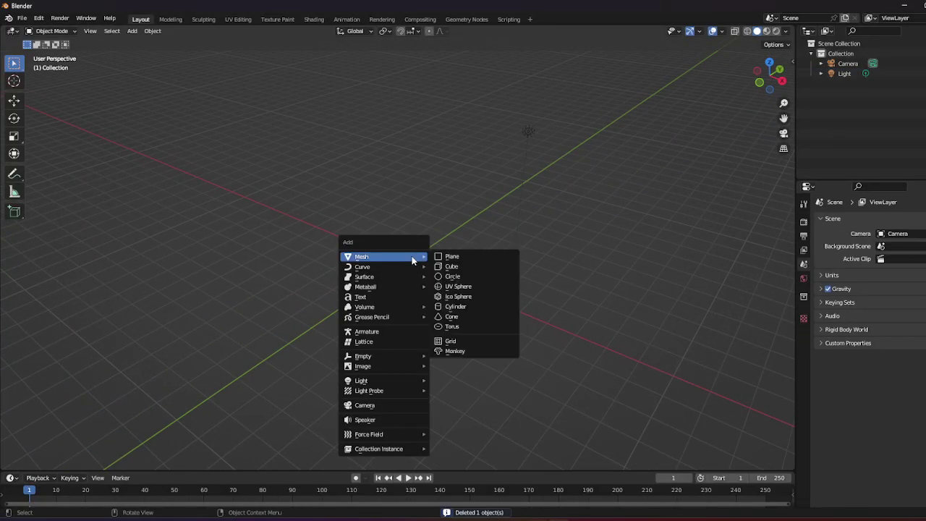
{"action": "mouse_move", "coordinate": [408, 254]}
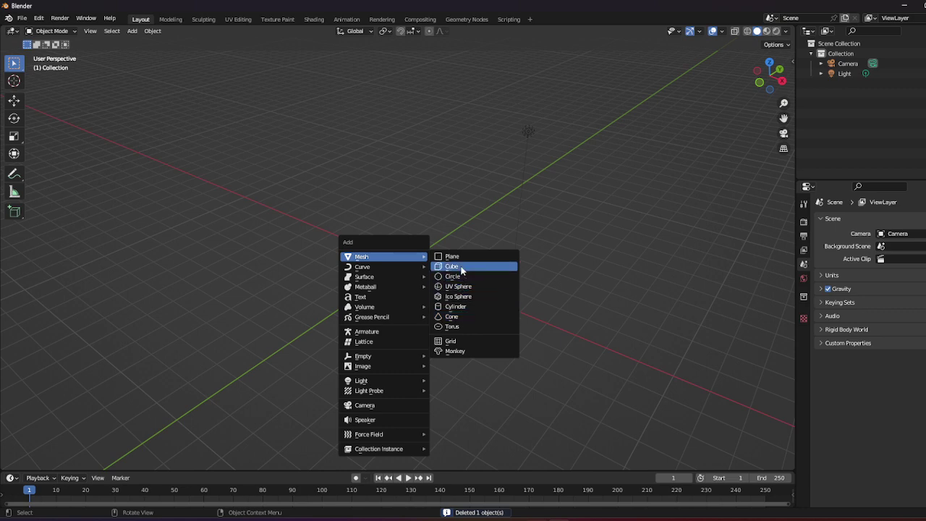
{"action": "left_click", "coordinate": [463, 354]}
{"action": "middle_click_drag", "start_coordinate": [463, 290], "coordinate": [417, 237]}
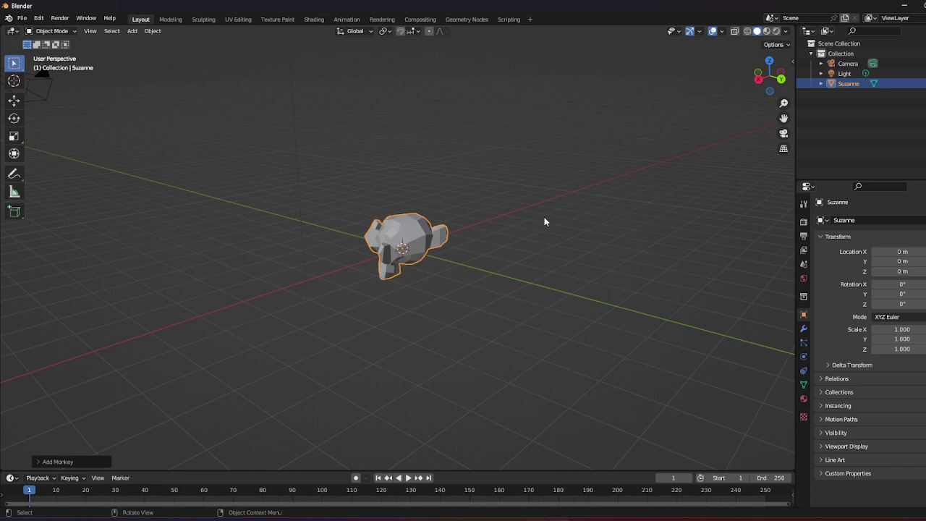
Rotate the monkey -180° about the global Z axis and apply all of its transforms
{"action": "key", "text": "r"}
{"action": "key", "text": "z"}
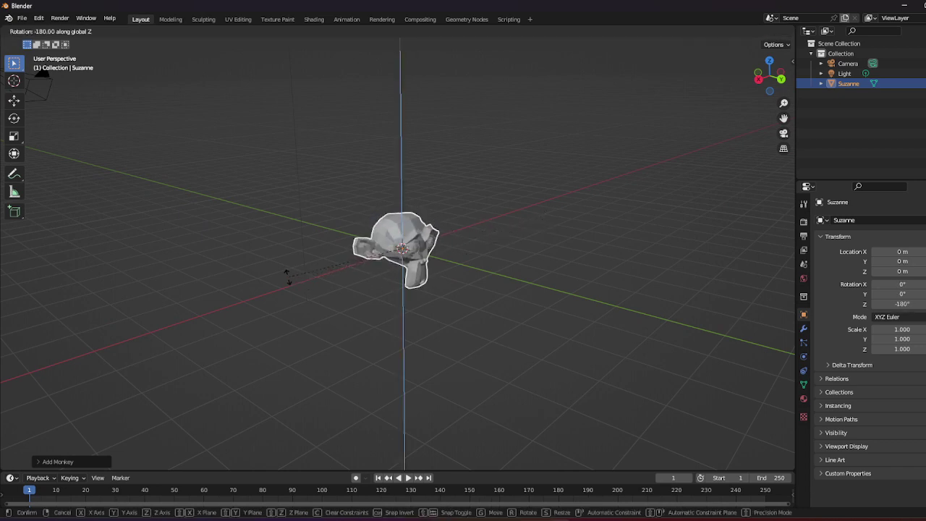
{"action": "left_click", "coordinate": [288, 277]}
{"action": "middle_click_drag", "start_coordinate": [434, 239], "coordinate": [457, 235]}
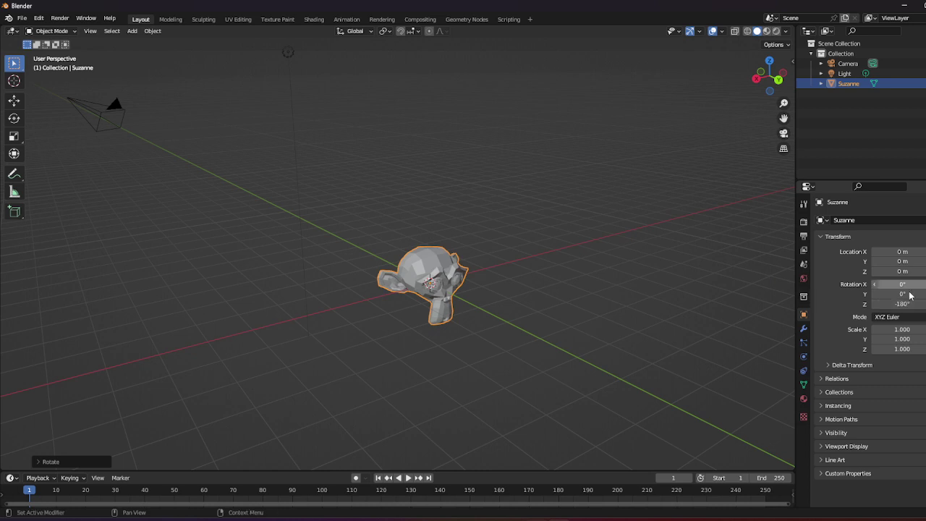
{"action": "key", "text": "ctrl+a"}
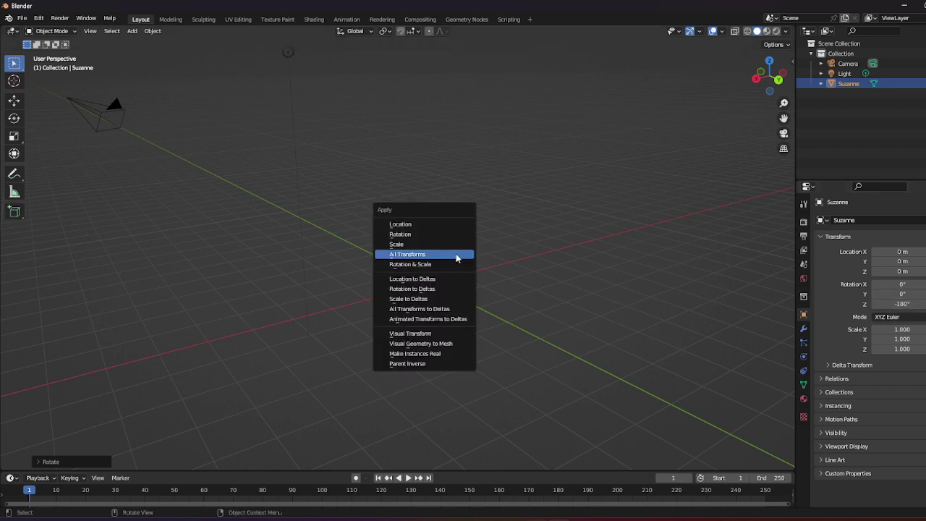
{"action": "left_click", "coordinate": [456, 255]}
Start an FBX export with the forward axis set to Z Forward and Apply Scalings set to FBX Units Scale
{"action": "middle_click_drag", "start_coordinate": [456, 253], "coordinate": [84, 76]}
{"action": "left_click", "coordinate": [22, 18]}
{"action": "mouse_move", "coordinate": [50, 166]}
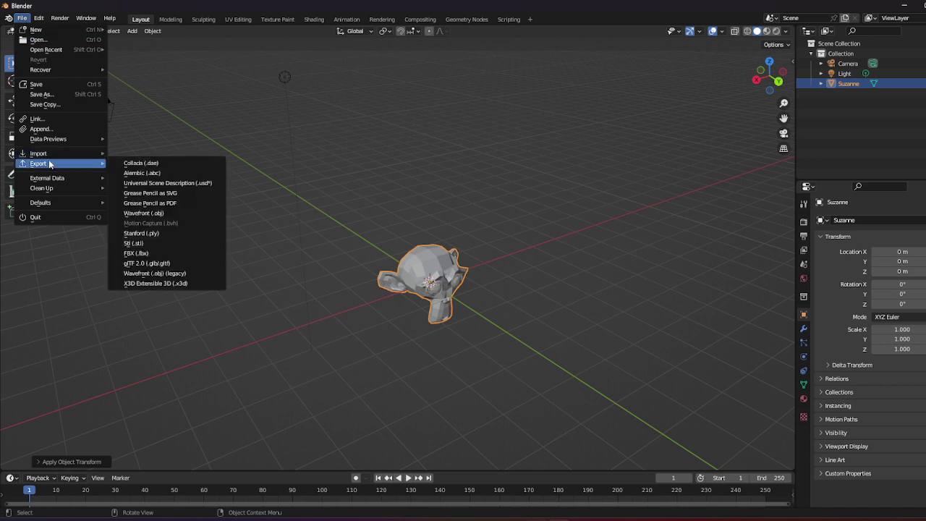
{"action": "left_click", "coordinate": [167, 253]}
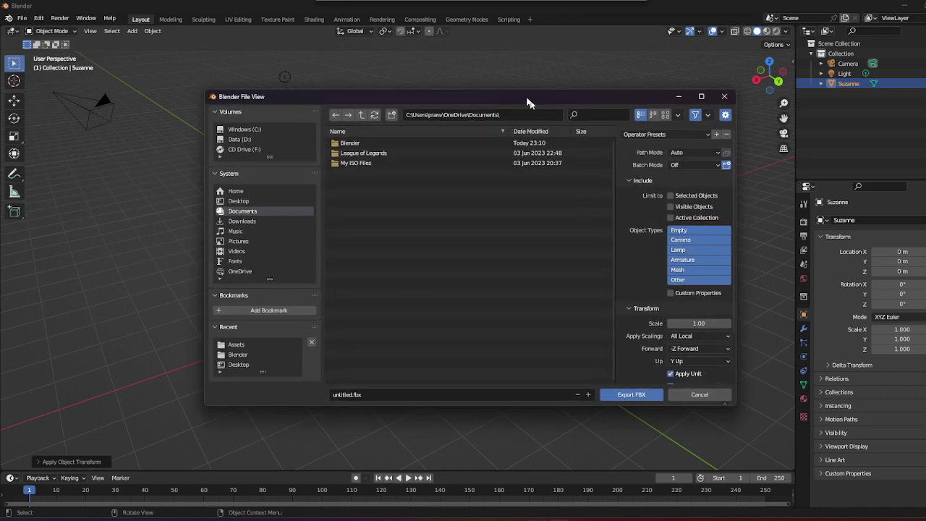
{"action": "left_click_drag", "start_coordinate": [511, 92], "coordinate": [458, 57]}
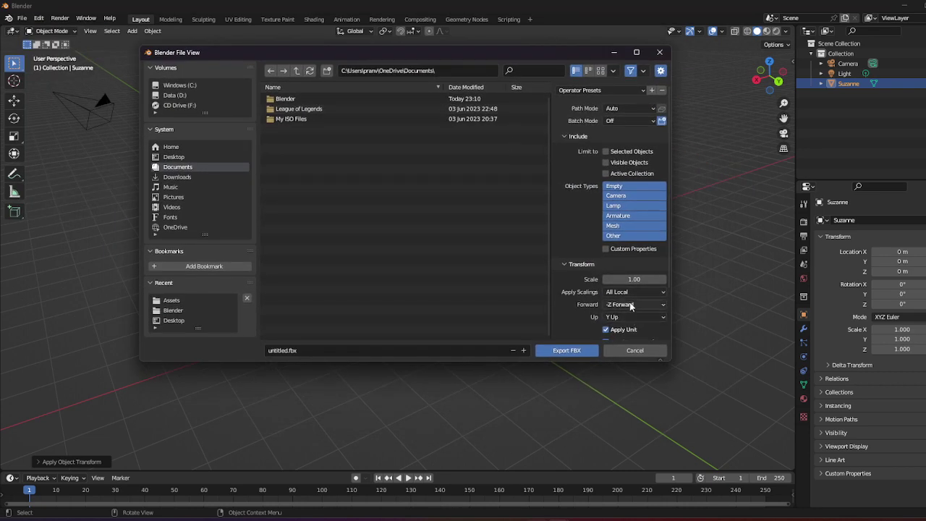
{"action": "left_click", "coordinate": [631, 305]}
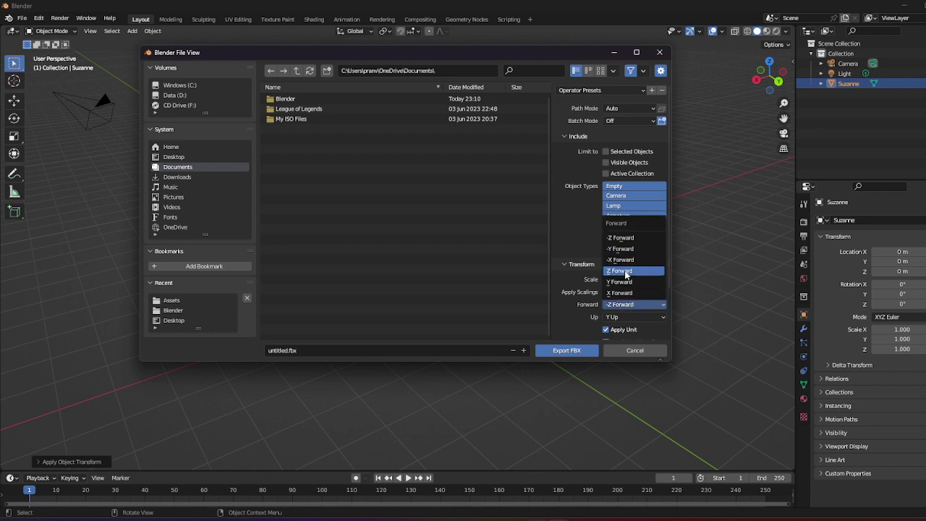
{"action": "left_click", "coordinate": [621, 271]}
{"action": "left_click", "coordinate": [616, 293]}
{"action": "left_click", "coordinate": [615, 314]}
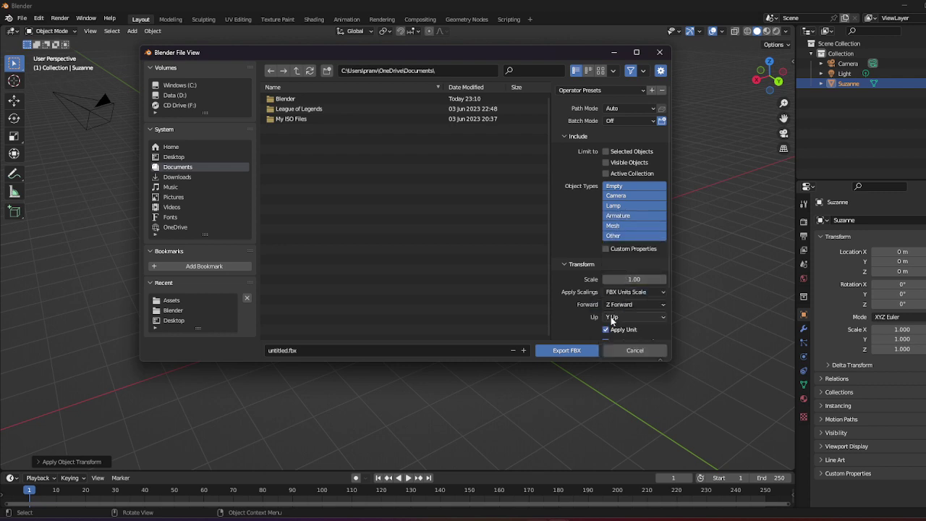
Limit the FBX export to selected objects, with Apply Transform on and Bake Animation off
{"action": "left_click", "coordinate": [607, 151]}
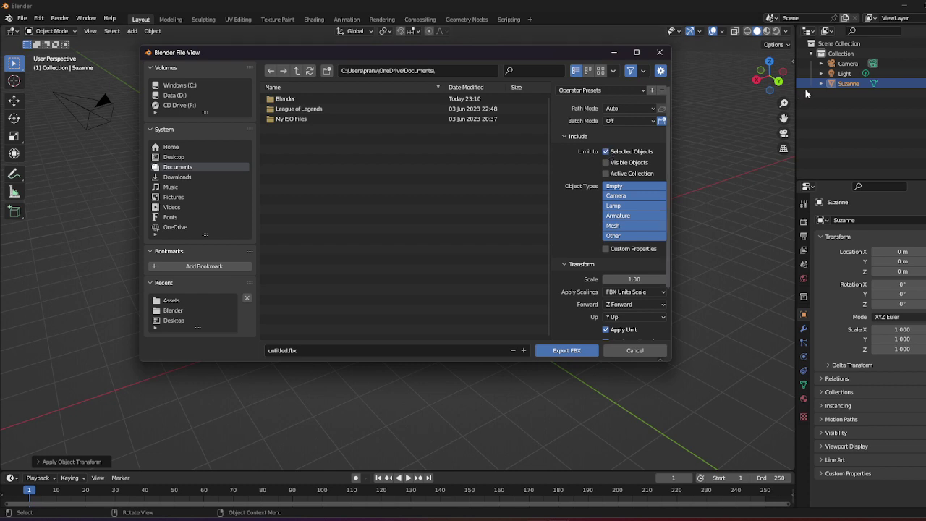
{"action": "scroll", "coordinate": [587, 228], "scroll_direction": "down", "scroll_amount": 2}
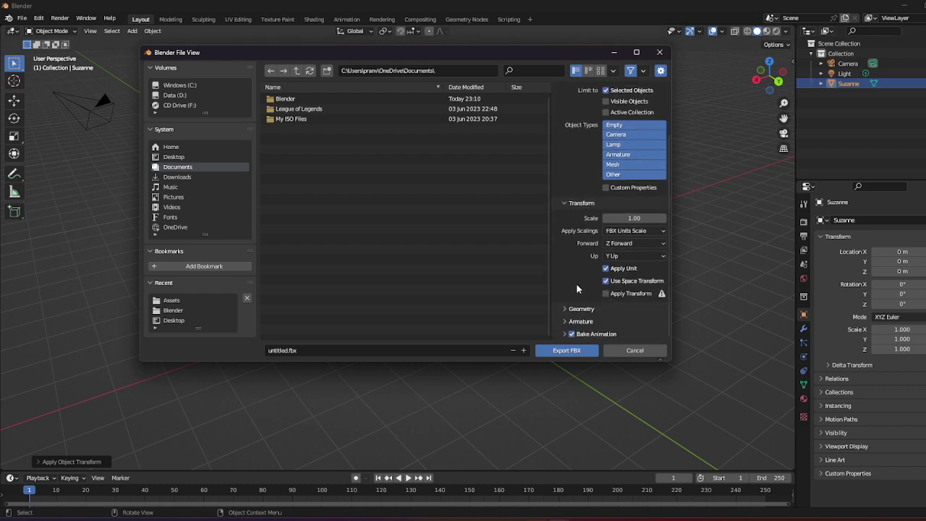
{"action": "left_click", "coordinate": [606, 293]}
Export the model as an FBX file named monkey into the Rotation project's Assets folder
{"action": "left_click", "coordinate": [171, 302]}
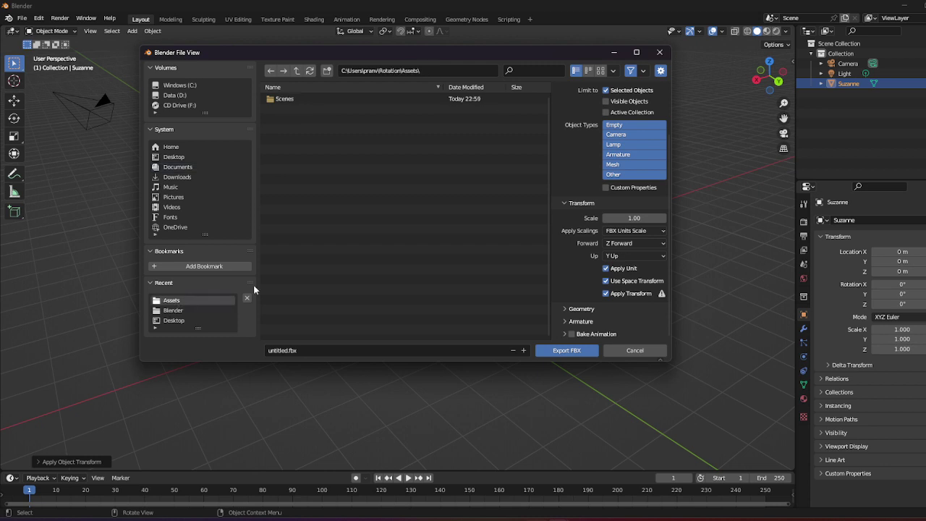
{"action": "left_click", "coordinate": [328, 351]}
{"action": "type", "text": "monkey"}
{"action": "left_click", "coordinate": [564, 350]}
{"action": "left_click", "coordinate": [563, 350]}
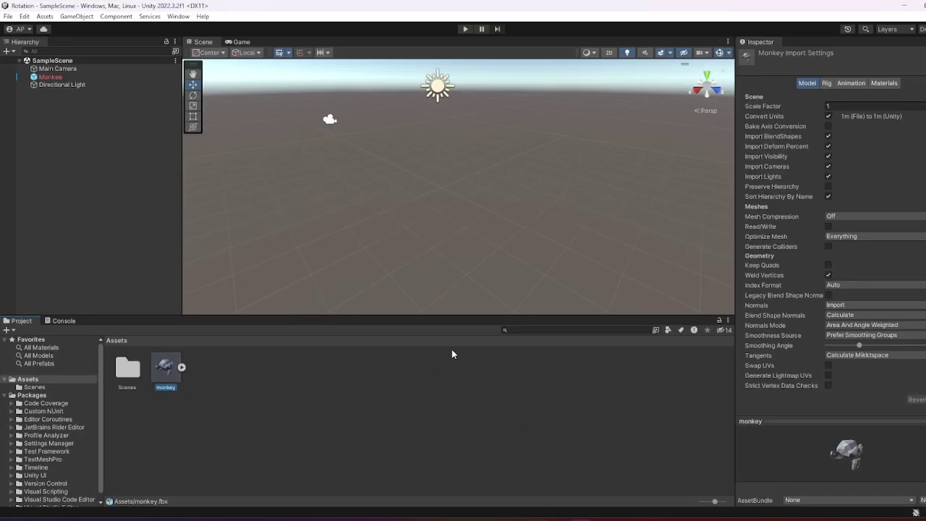
In Unity, place the monkey model in the scene and set its Y rotation and X position to 0
{"action": "left_click_drag", "start_coordinate": [166, 367], "coordinate": [467, 168]}
{"action": "middle_click_drag", "start_coordinate": [400, 201], "coordinate": [457, 223]}
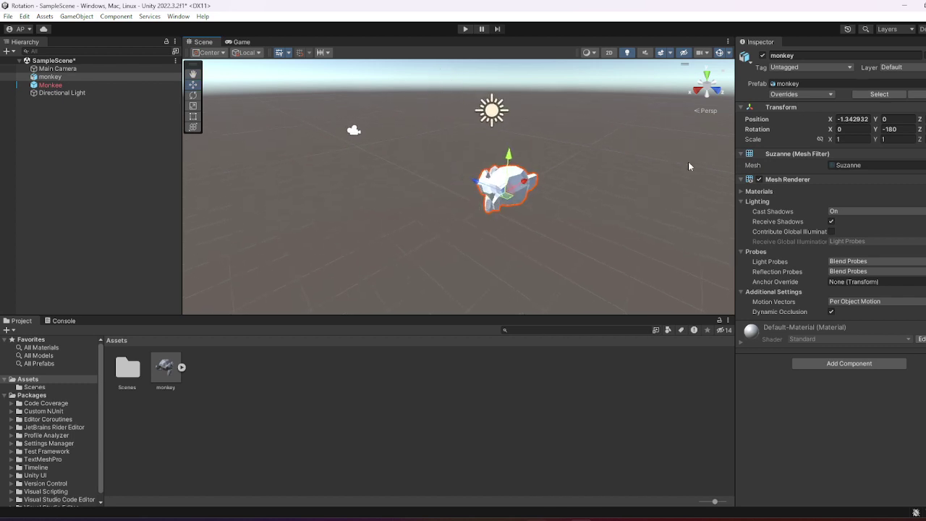
{"action": "left_click", "coordinate": [899, 129]}
{"action": "type", "text": "0"}
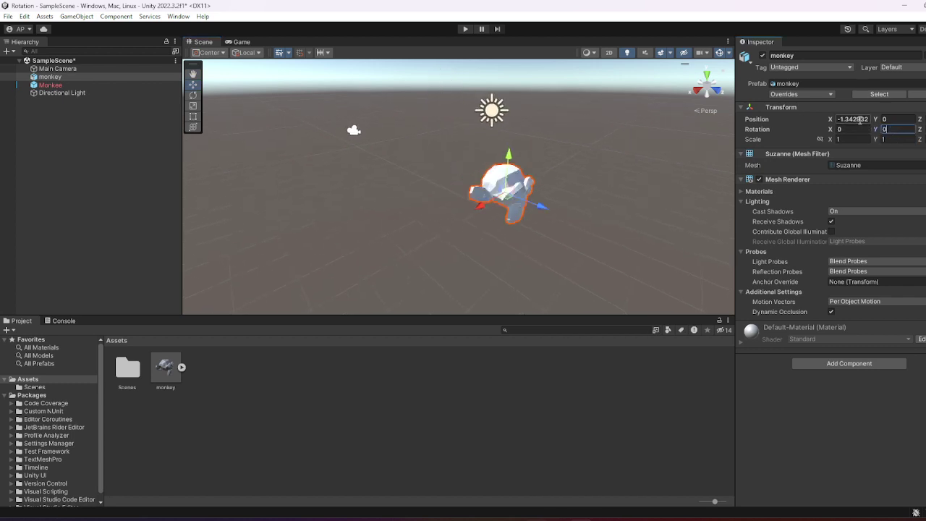
{"action": "left_click", "coordinate": [852, 118]}
{"action": "type", "text": "0"}
{"action": "key", "text": "Return"}
Compare the monkey's facing direction and axes in the Unity scene with those of the original in Blender
{"action": "left_click_drag", "start_coordinate": [709, 167], "coordinate": [582, 201], "text": "alt"}
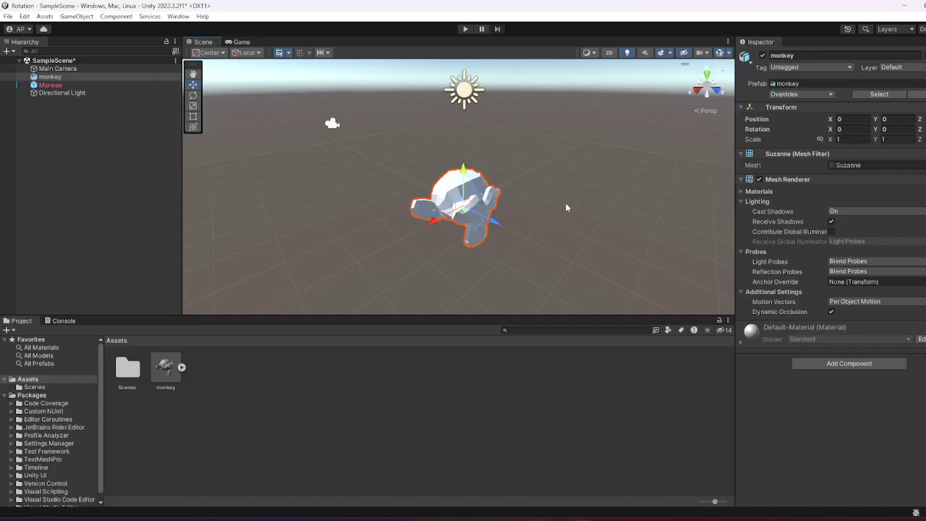
{"action": "left_click_drag", "start_coordinate": [567, 207], "coordinate": [523, 202], "text": "alt"}
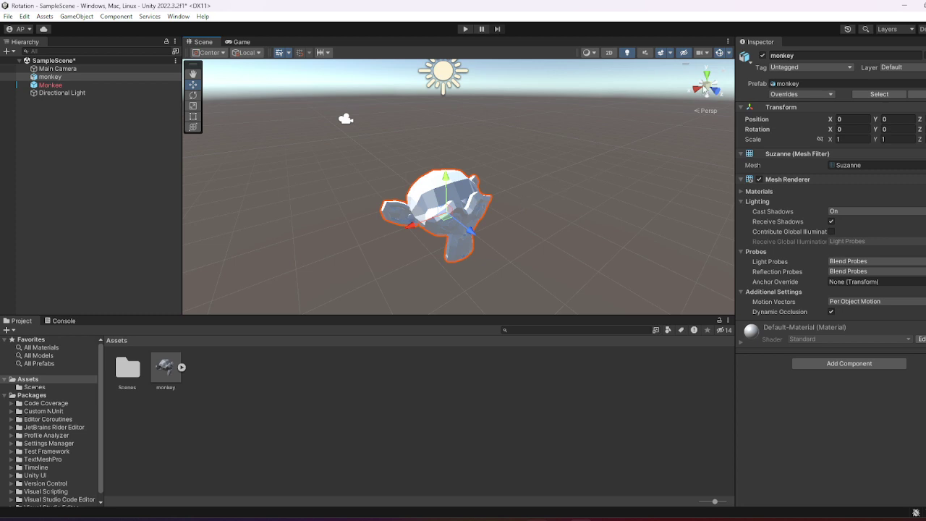
{"action": "left_click_drag", "start_coordinate": [477, 214], "coordinate": [462, 216], "text": "alt"}
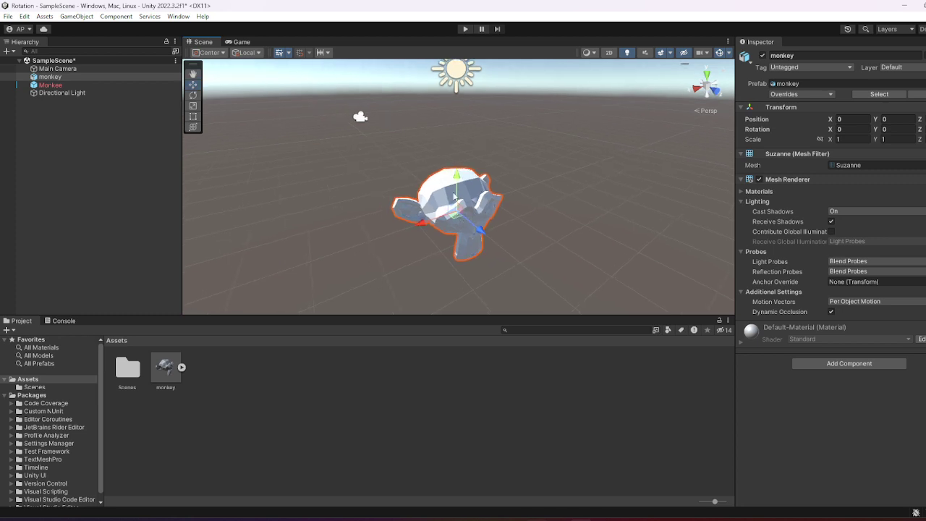
{"action": "key", "text": "alt+Tab"}
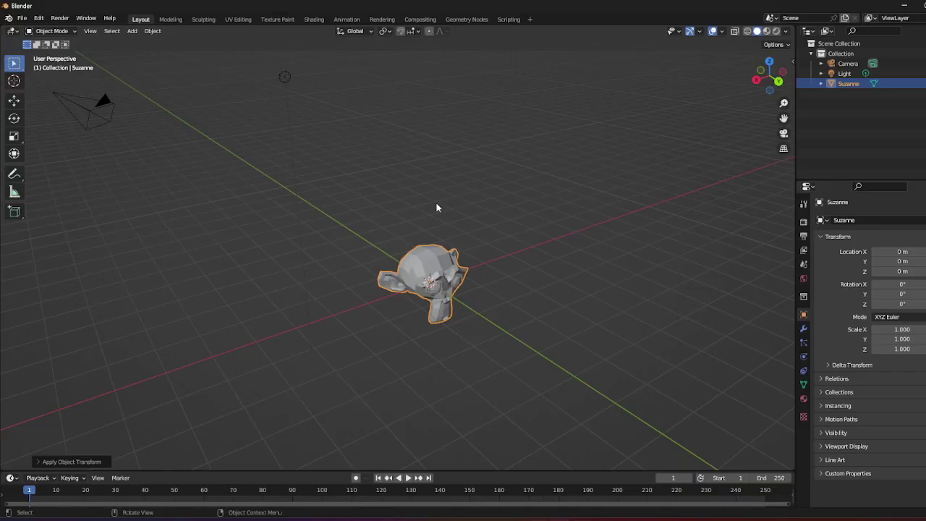
{"action": "middle_click_drag", "start_coordinate": [417, 253], "coordinate": [358, 242]}
{"action": "key", "text": "alt+Tab"}
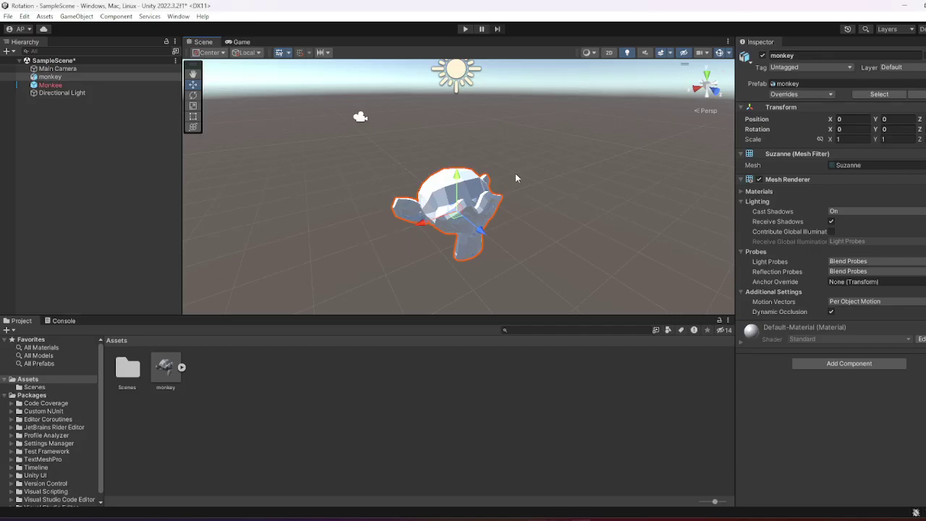
{"action": "key", "text": "alt+Tab"}
{"action": "key", "text": "alt+Tab"}
{"action": "key", "text": "alt+Tab"}
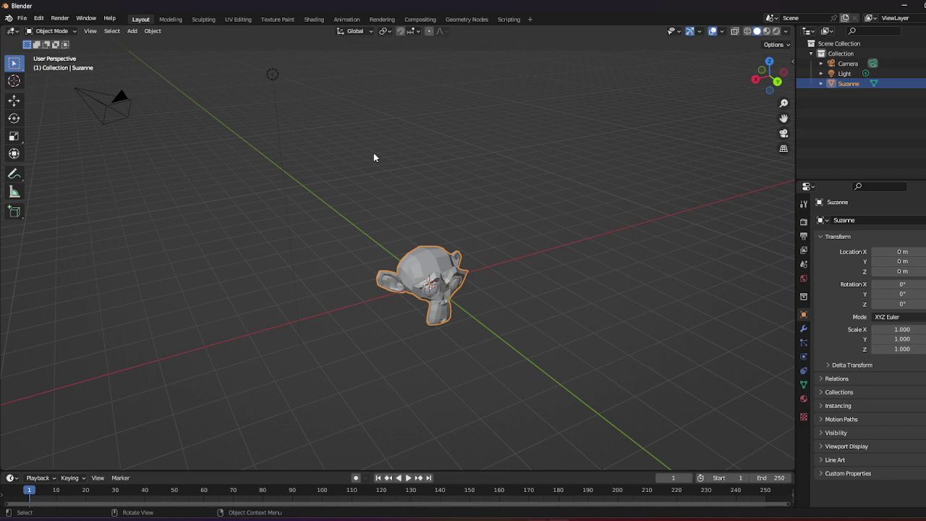
{"action": "key", "text": "alt+Tab"}
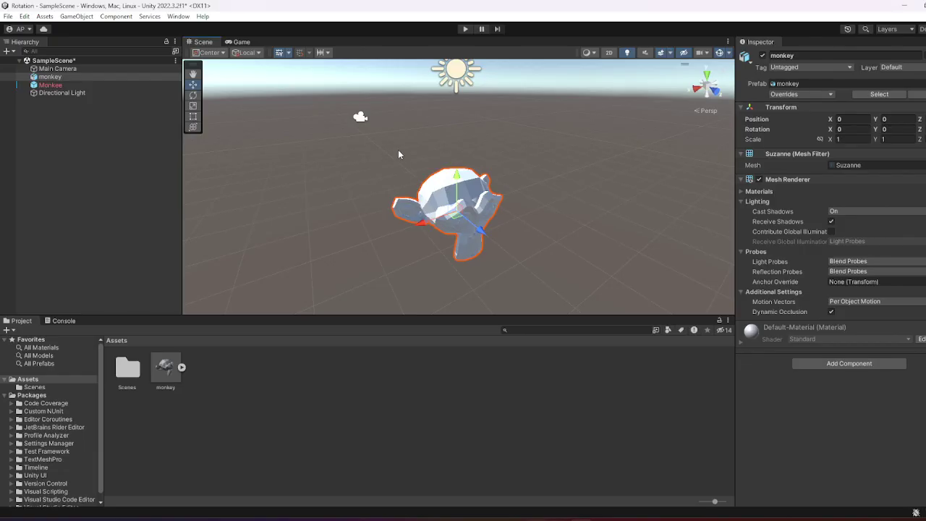
{"action": "key", "text": "alt+Tab"}
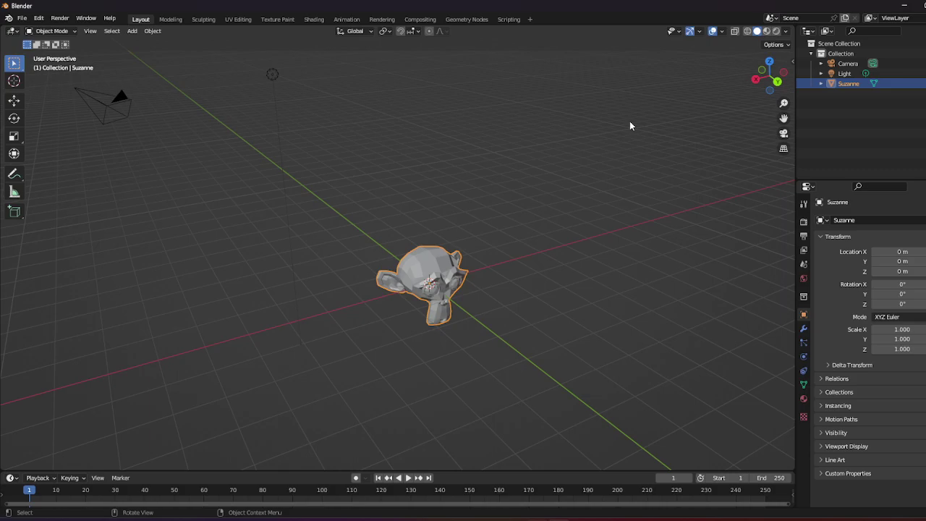
{"action": "key", "text": "alt+Tab"}
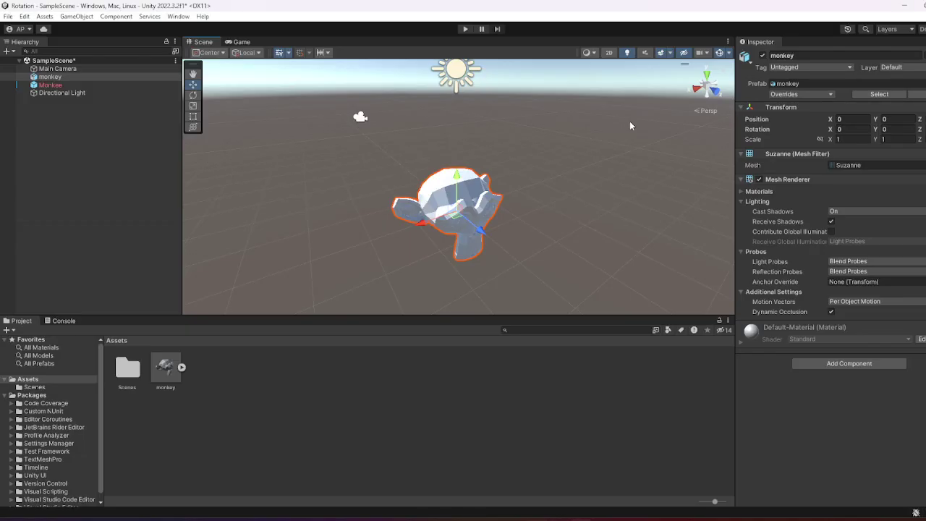
{"action": "key", "text": "alt+Tab"}
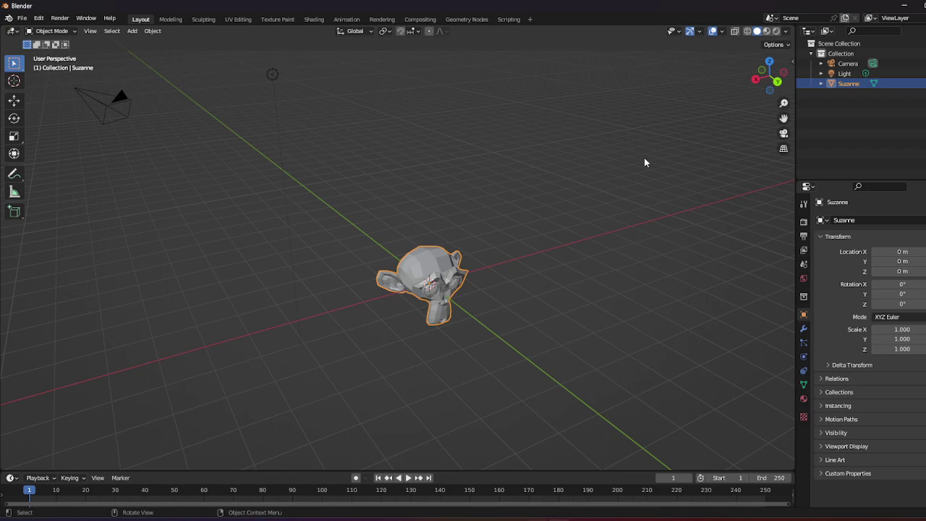
{"action": "key", "text": "alt+Tab"}
Examine the monkey and the axis orientation from above, below and other angles in both Blender and Unity
{"action": "right_click_drag", "start_coordinate": [653, 150], "coordinate": [647, 267]}
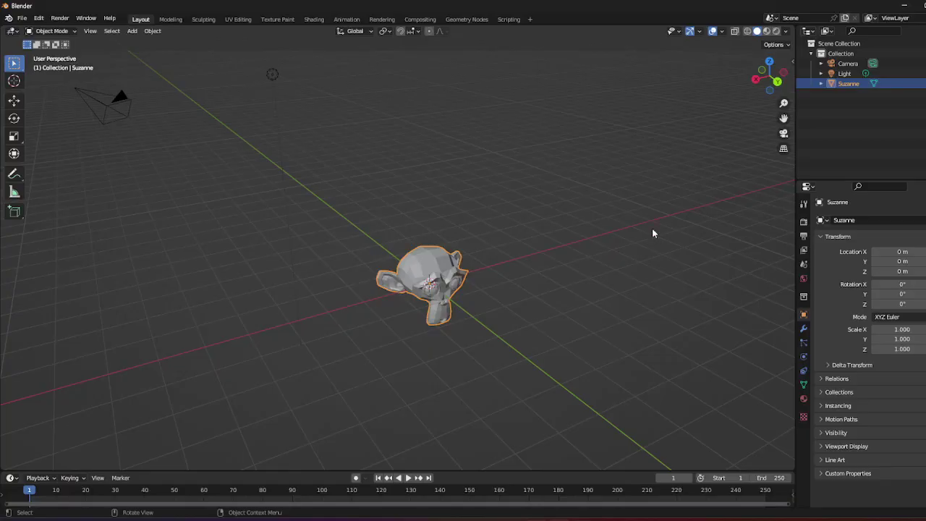
{"action": "right_click", "coordinate": [634, 162]}
{"action": "middle_click_drag", "start_coordinate": [584, 89], "coordinate": [670, 215]}
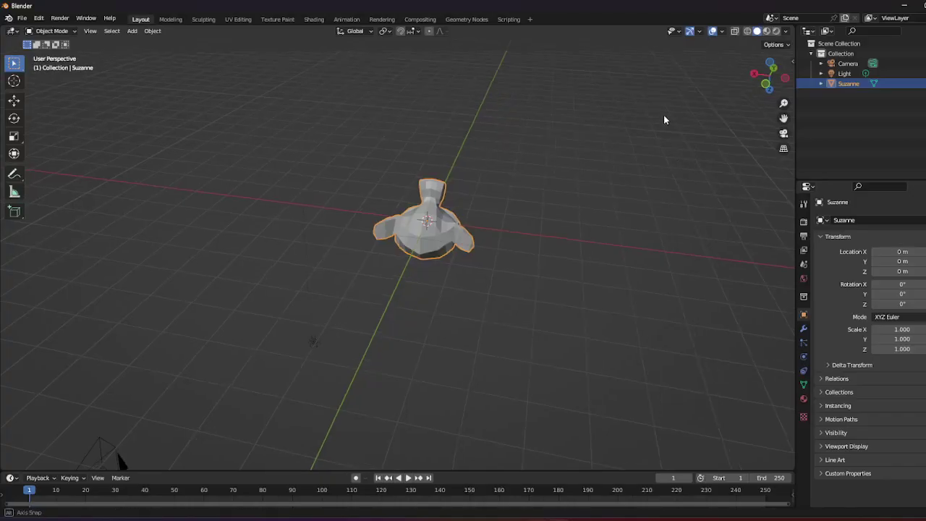
{"action": "middle_click_drag", "start_coordinate": [664, 119], "coordinate": [684, 207]}
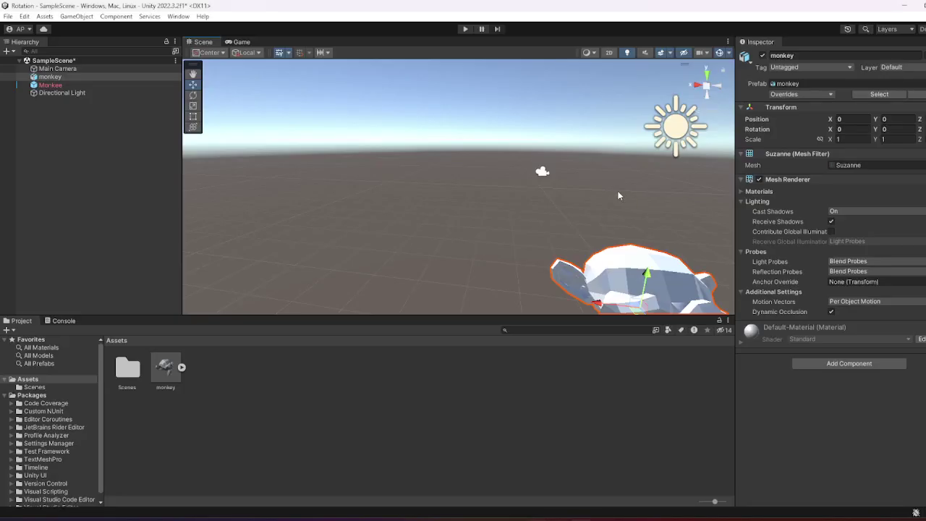
{"action": "left_click_drag", "start_coordinate": [619, 196], "coordinate": [670, 113], "text": "alt"}
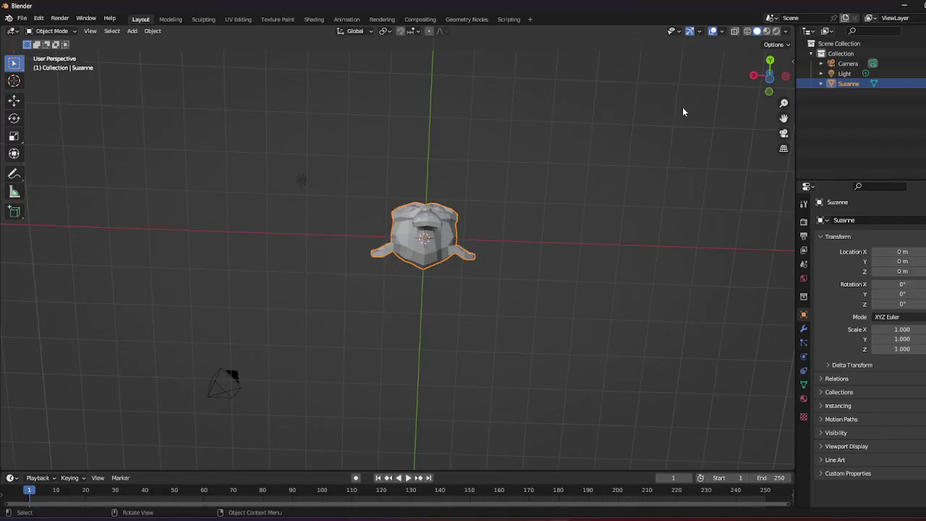
{"action": "middle_click_drag", "start_coordinate": [696, 144], "coordinate": [465, 388]}
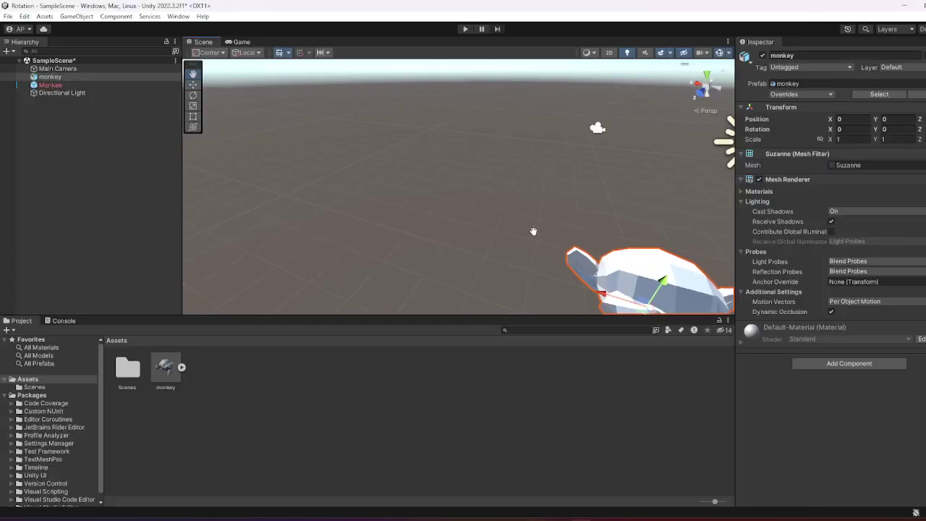
{"action": "right_click_drag", "start_coordinate": [536, 232], "coordinate": [629, 160]}
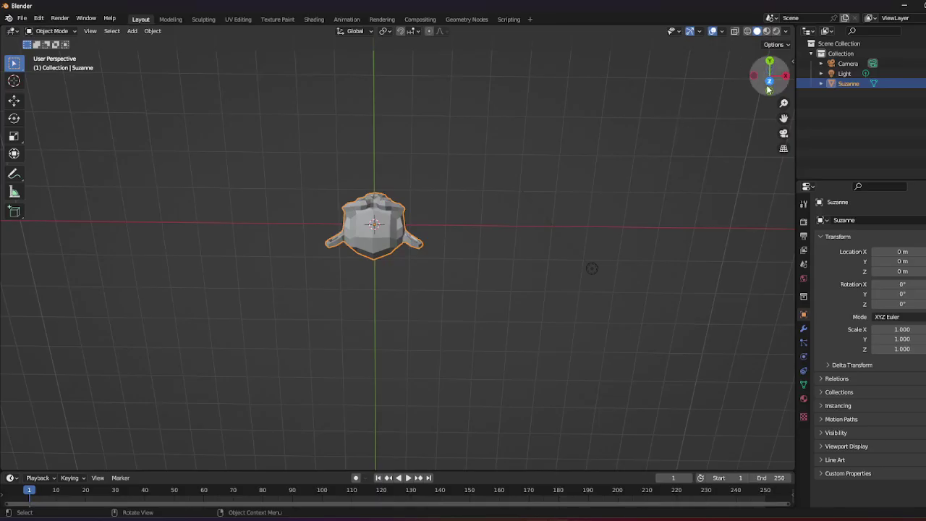
{"action": "left_click_drag", "start_coordinate": [770, 73], "coordinate": [686, 112]}
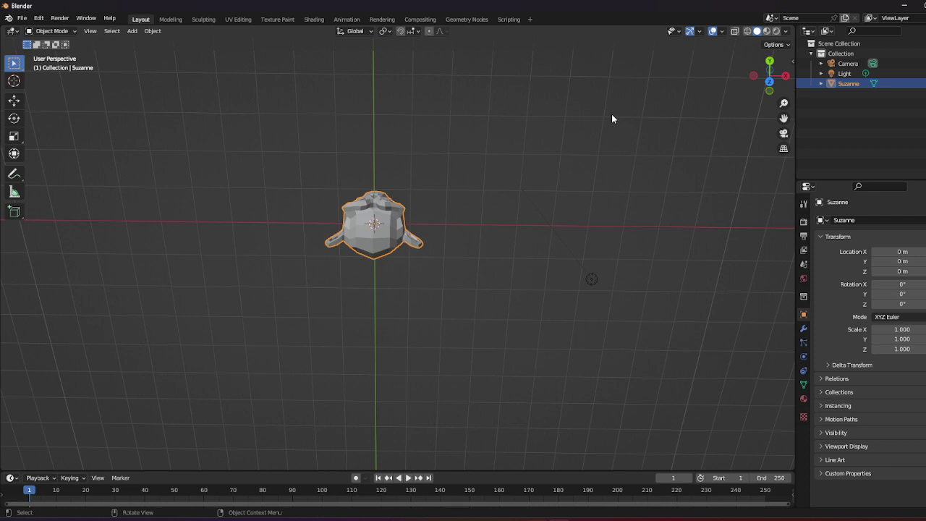
{"action": "middle_click_drag", "start_coordinate": [612, 118], "coordinate": [558, 232]}
{"action": "middle_click_drag", "start_coordinate": [749, 165], "coordinate": [332, 247]}
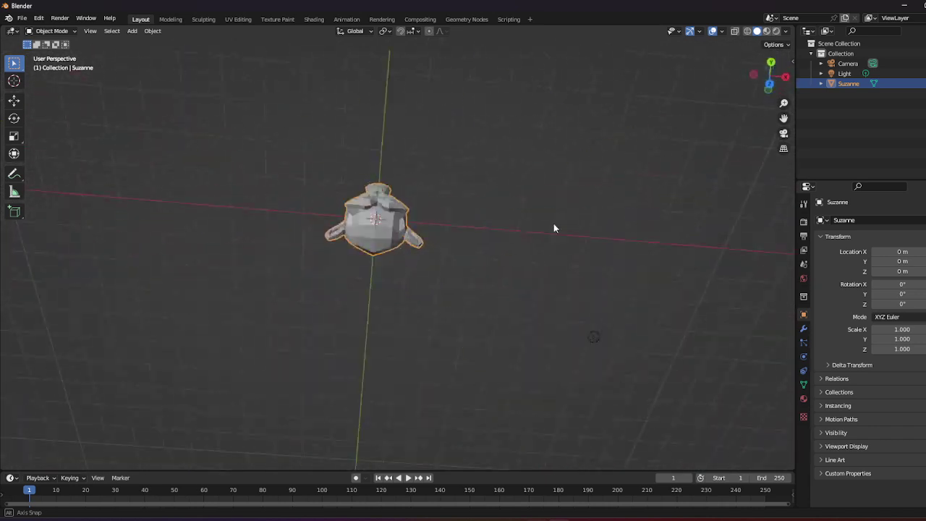
View the monkey from matching angles in Unity and Blender and compare which axis its face points along
{"action": "middle_click_drag", "start_coordinate": [555, 211], "coordinate": [540, 178]}
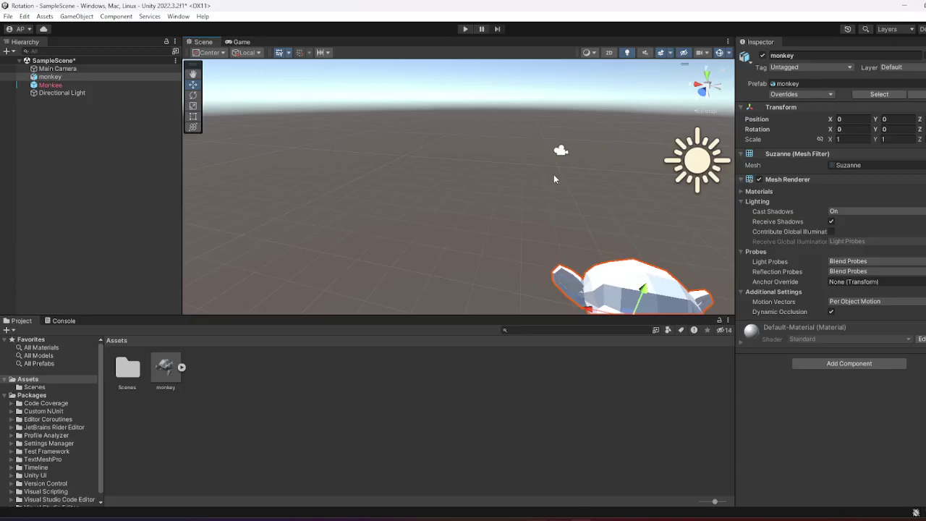
{"action": "right_click_drag", "start_coordinate": [554, 174], "coordinate": [439, 252]}
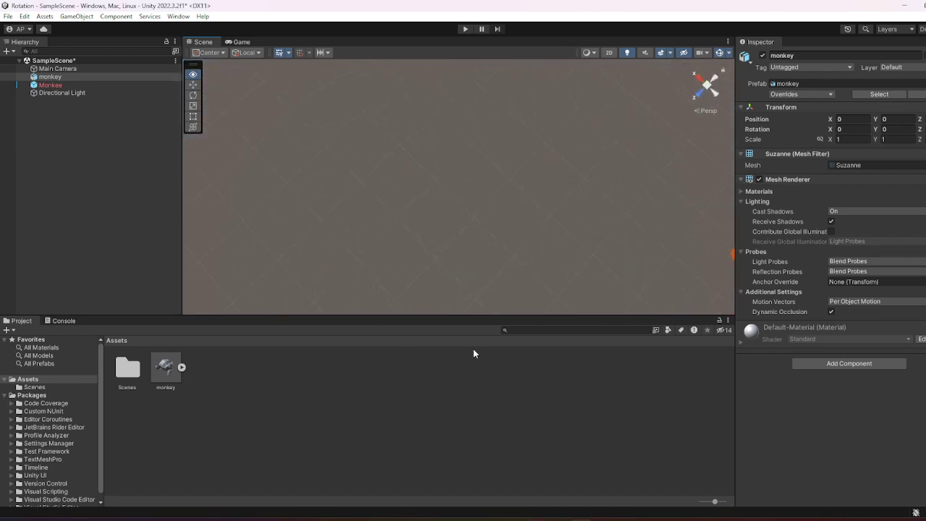
{"action": "right_click_drag", "start_coordinate": [492, 353], "coordinate": [679, 201]}
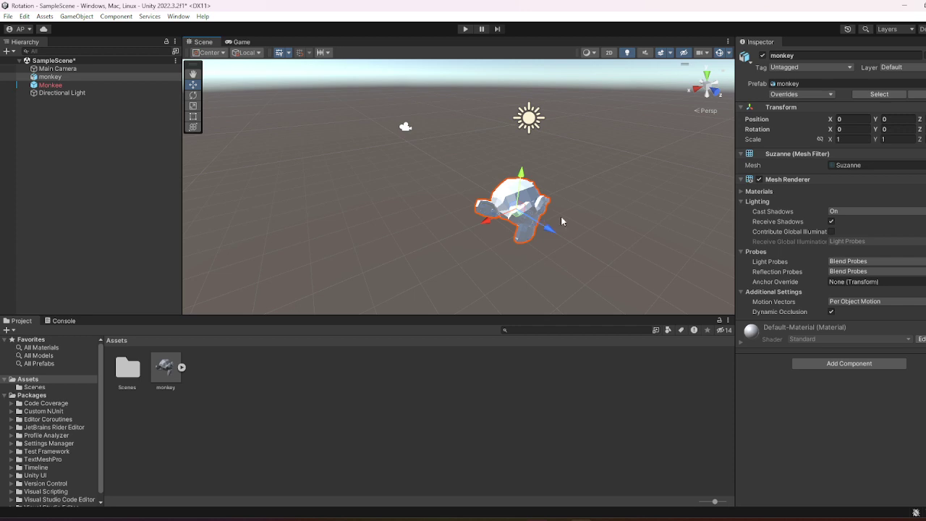
{"action": "left_click_drag", "start_coordinate": [562, 221], "coordinate": [546, 202], "text": "alt"}
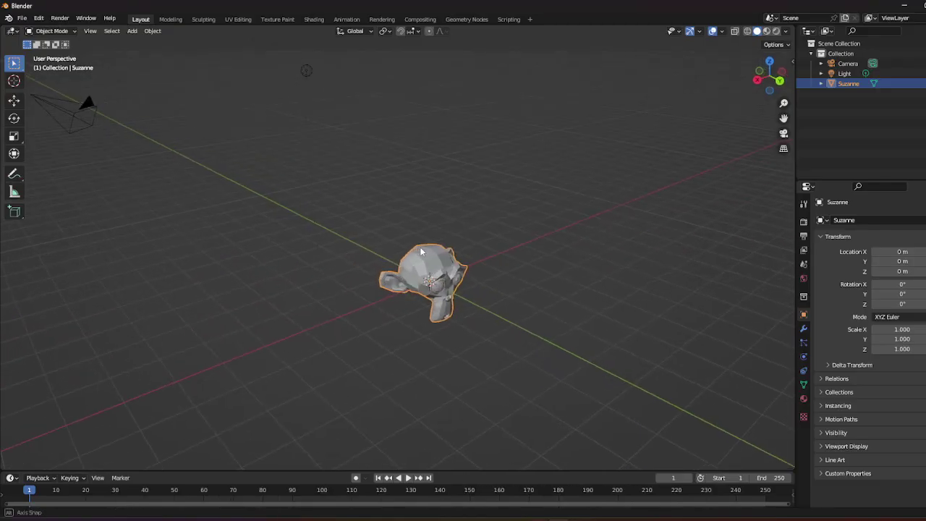
{"action": "middle_click_drag", "start_coordinate": [421, 251], "coordinate": [467, 253]}
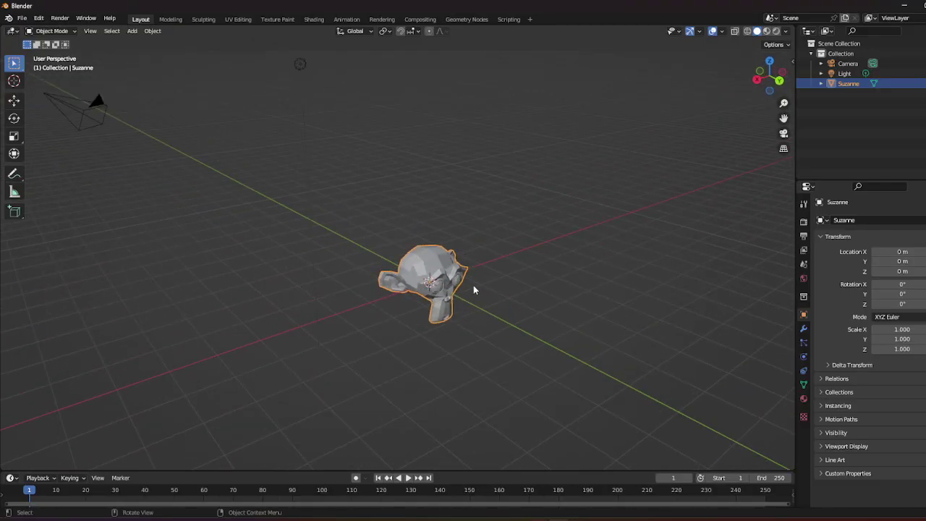
{"action": "middle_click_drag", "start_coordinate": [475, 287], "coordinate": [469, 291]}
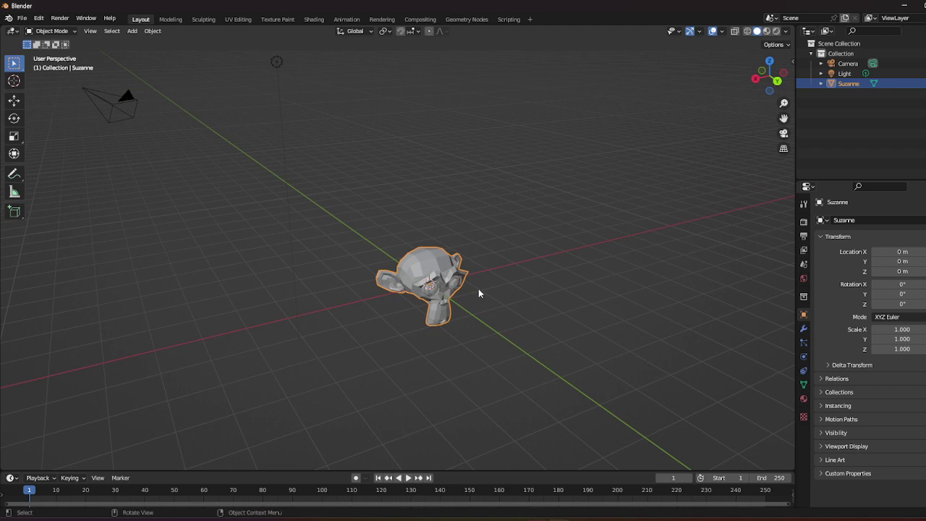
{"action": "middle_click_drag", "start_coordinate": [478, 293], "coordinate": [406, 235]}
{"action": "left_click", "coordinate": [395, 230]}
{"action": "left_click", "coordinate": [417, 262]}
Open the FBX export settings for the monkey and examine the Forward and Up axis options against its orientation in the viewport
{"action": "left_click", "coordinate": [22, 18]}
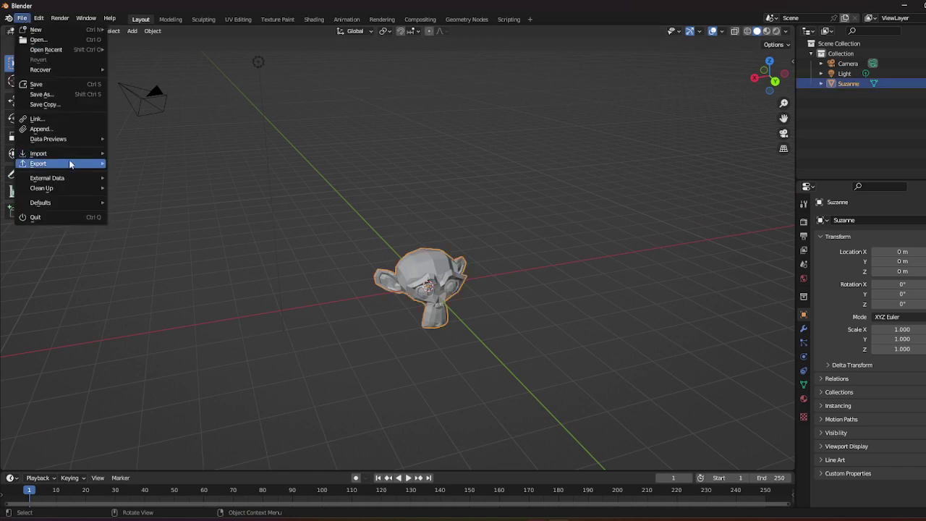
{"action": "mouse_move", "coordinate": [69, 159]}
{"action": "left_click", "coordinate": [145, 254]}
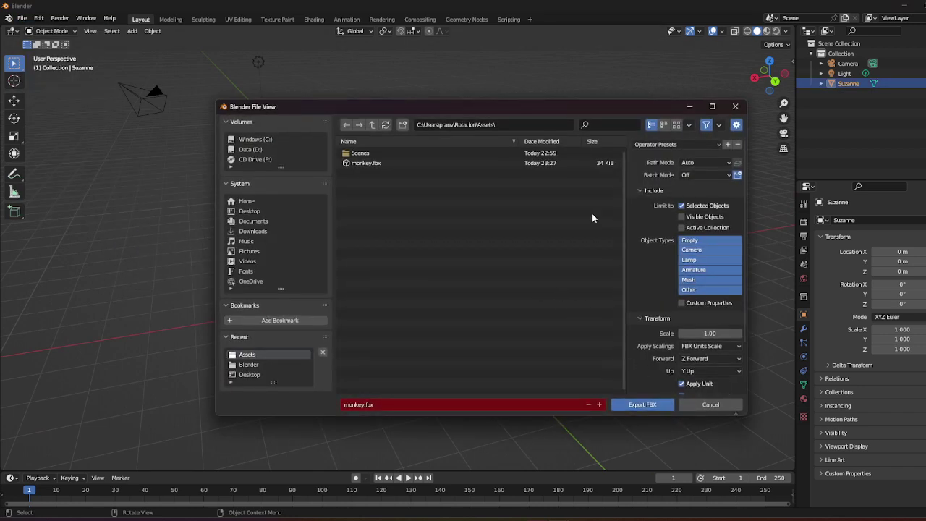
{"action": "left_click_drag", "start_coordinate": [561, 110], "coordinate": [548, 56]}
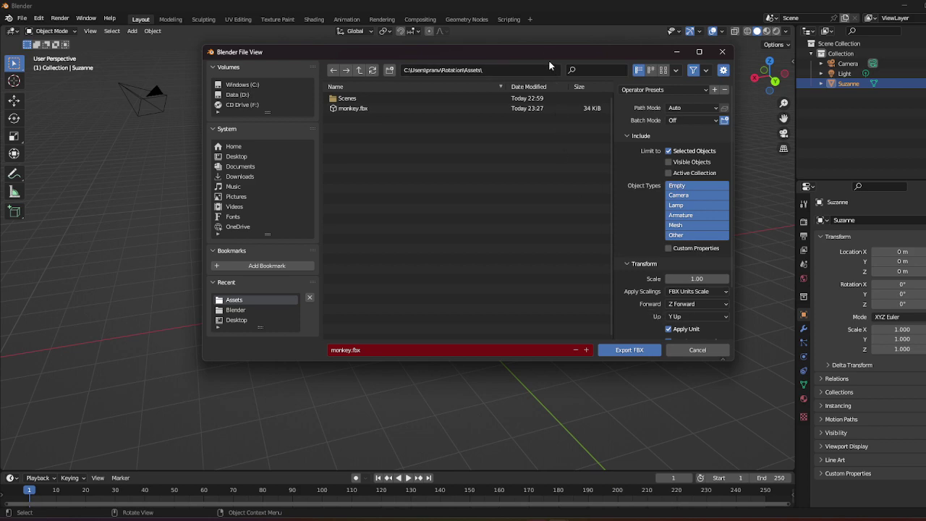
{"action": "left_click_drag", "start_coordinate": [549, 56], "coordinate": [642, 335]}
{"action": "middle_click_drag", "start_coordinate": [505, 254], "coordinate": [550, 290]}
{"action": "left_click_drag", "start_coordinate": [576, 320], "coordinate": [684, 127]}
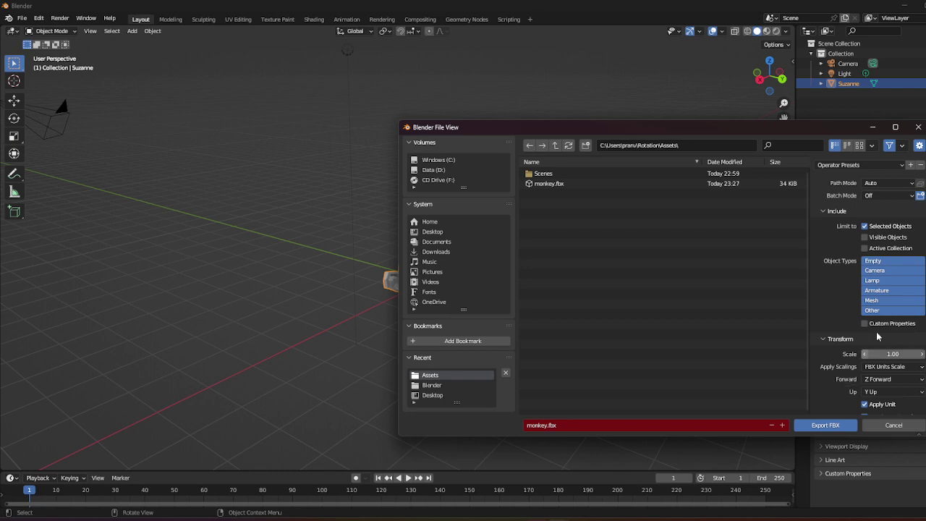
{"action": "left_click_drag", "start_coordinate": [798, 135], "coordinate": [598, 414]}
{"action": "middle_click_drag", "start_coordinate": [564, 282], "coordinate": [513, 254]}
{"action": "left_click_drag", "start_coordinate": [517, 401], "coordinate": [580, 379]}
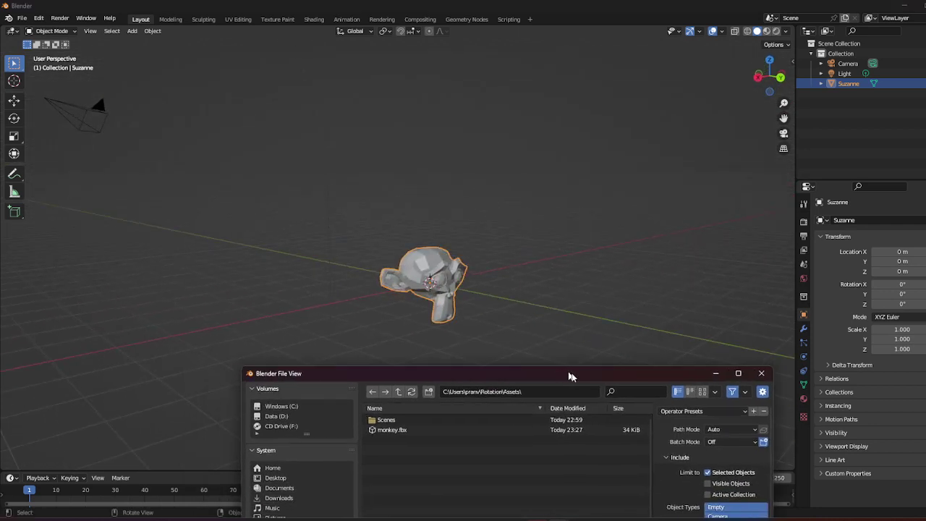
{"action": "middle_click_drag", "start_coordinate": [579, 379], "coordinate": [564, 260]}
Rotate the monkey about the global Z axis to face positive X and apply its transforms, closing the open export window
{"action": "key", "text": "r"}
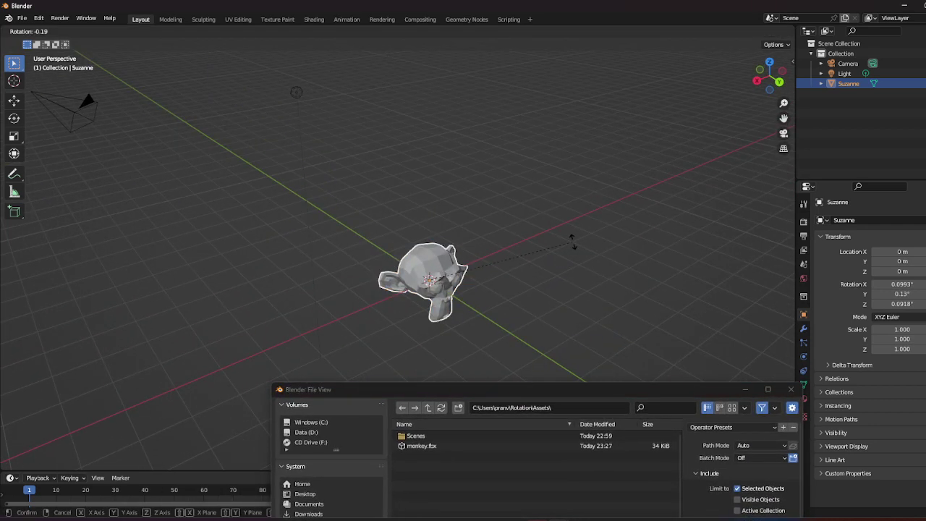
{"action": "key", "text": "z"}
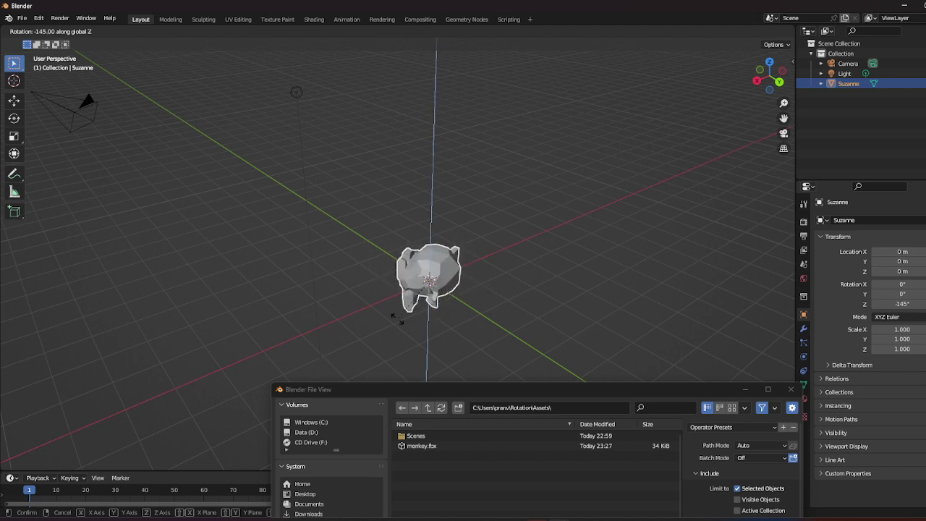
{"action": "left_click", "coordinate": [442, 325]}
{"action": "key", "text": "ctrl+a"}
{"action": "left_click", "coordinate": [447, 325]}
{"action": "left_click_drag", "start_coordinate": [482, 389], "coordinate": [545, 153]}
{"action": "left_click", "coordinate": [854, 153]}
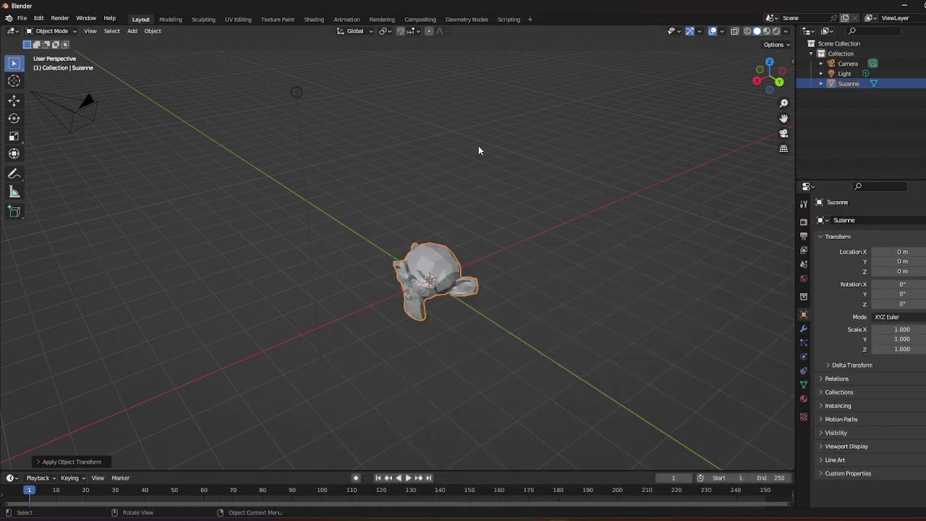
Export the rotated monkey as FBX over monkey.fbx in the Assets folder, with Z Forward and Y Up
{"action": "left_click", "coordinate": [23, 17]}
{"action": "mouse_move", "coordinate": [73, 164]}
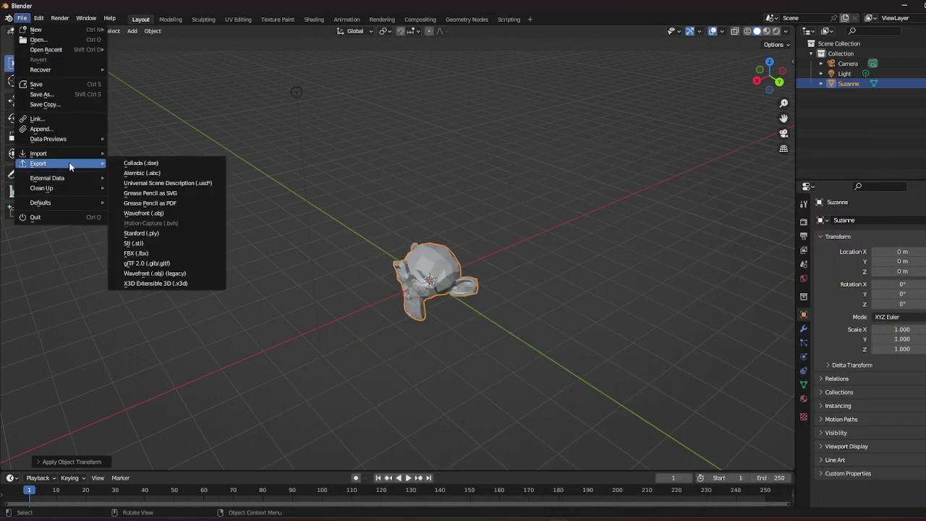
{"action": "left_click", "coordinate": [172, 253]}
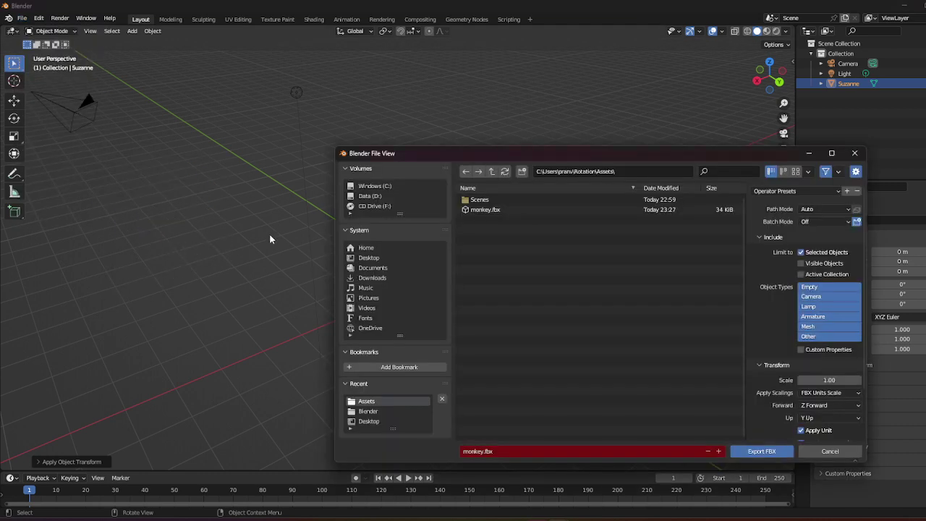
{"action": "left_click", "coordinate": [492, 210]}
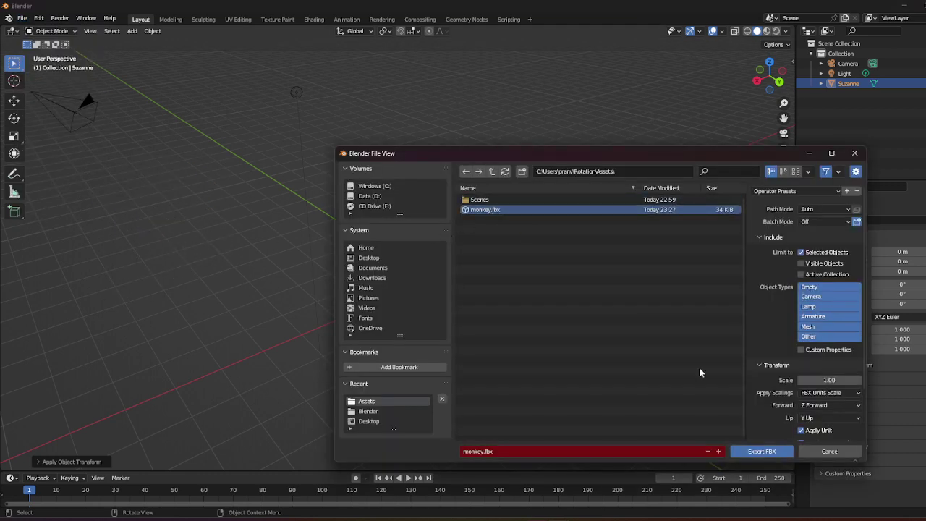
{"action": "left_click", "coordinate": [762, 451]}
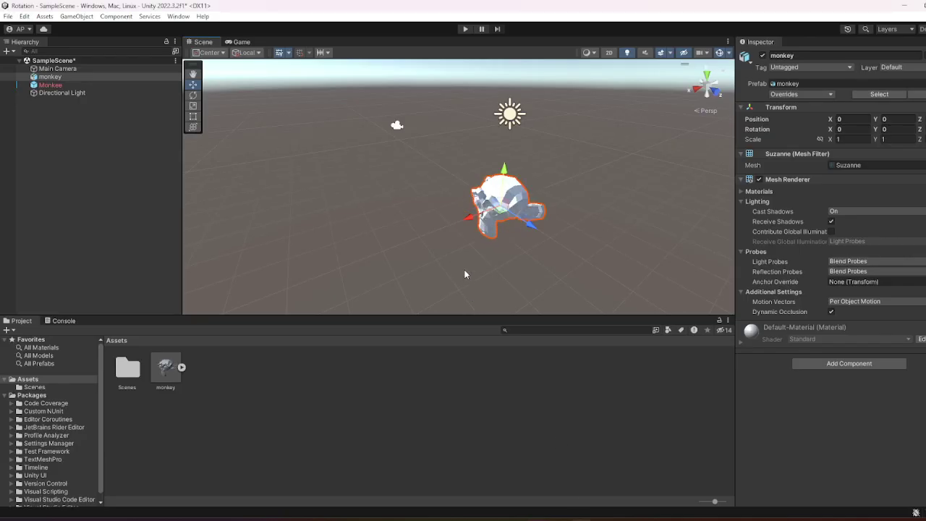
In Unity, examine the updated monkey's facing direction relative to its X and Z axes
{"action": "middle_click_drag", "start_coordinate": [470, 273], "coordinate": [490, 286]}
{"action": "left_click_drag", "start_coordinate": [429, 262], "coordinate": [492, 259], "text": "alt"}
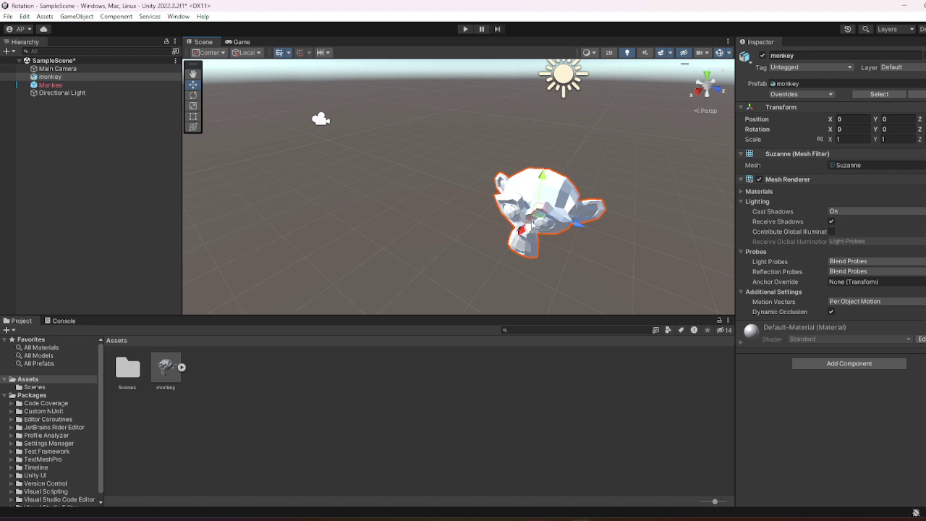
{"action": "left_click_drag", "start_coordinate": [530, 230], "coordinate": [469, 226], "text": "alt"}
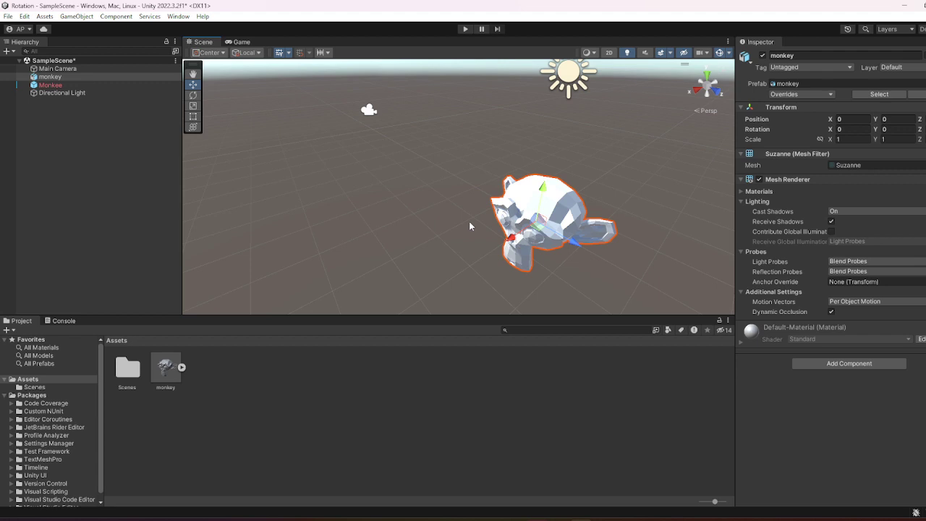
In Blender, re-export the monkey over monkey.fbx with Forward set to X Forward, and check its facing direction in Unity
{"action": "key", "text": "alt+Tab"}
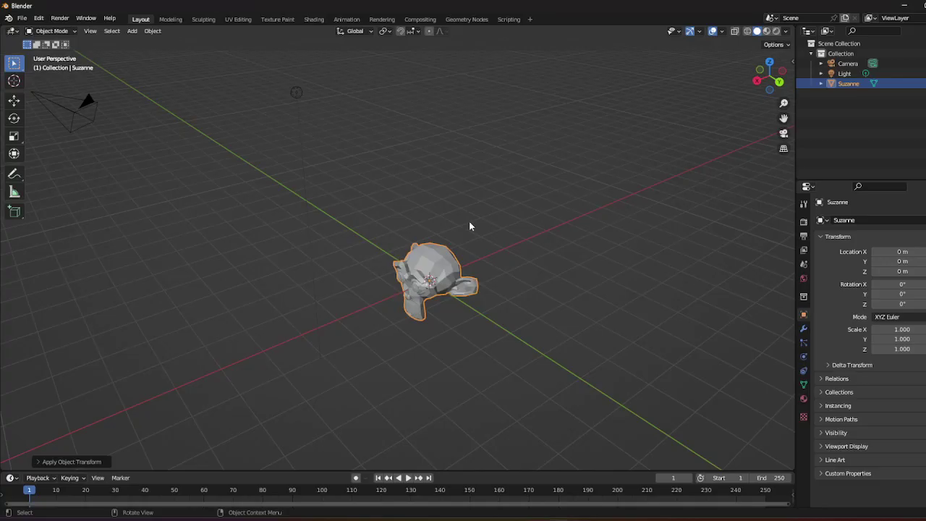
{"action": "left_click", "coordinate": [22, 19]}
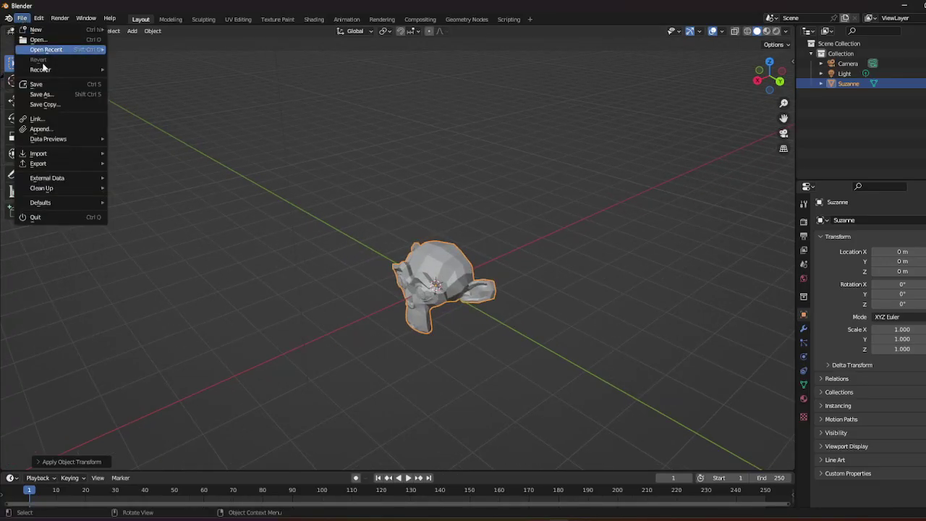
{"action": "mouse_move", "coordinate": [87, 163]}
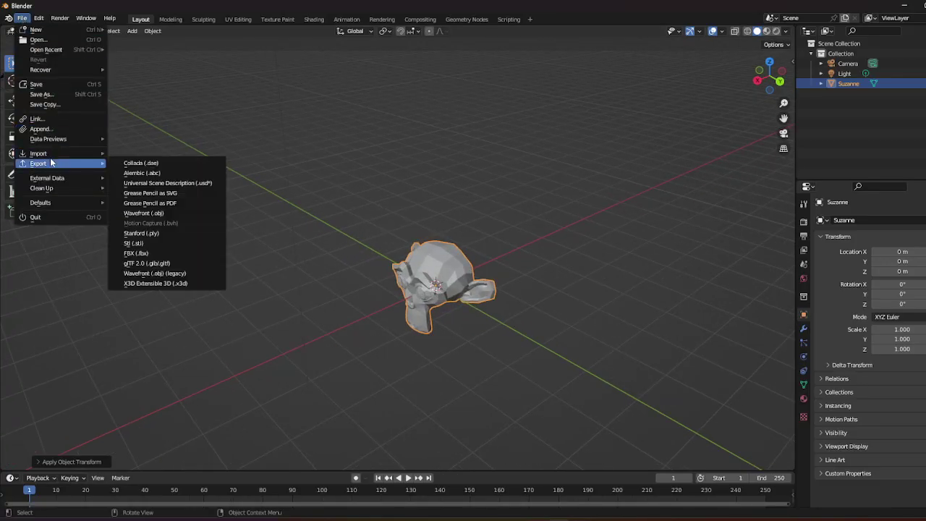
{"action": "left_click", "coordinate": [163, 258]}
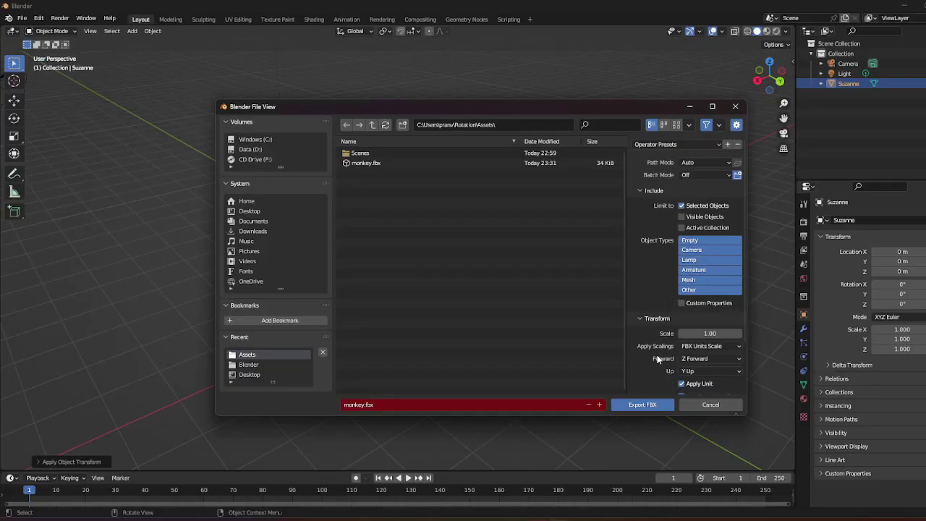
{"action": "scroll", "coordinate": [697, 345], "scroll_direction": "down", "scroll_amount": 1}
{"action": "left_click", "coordinate": [697, 340]}
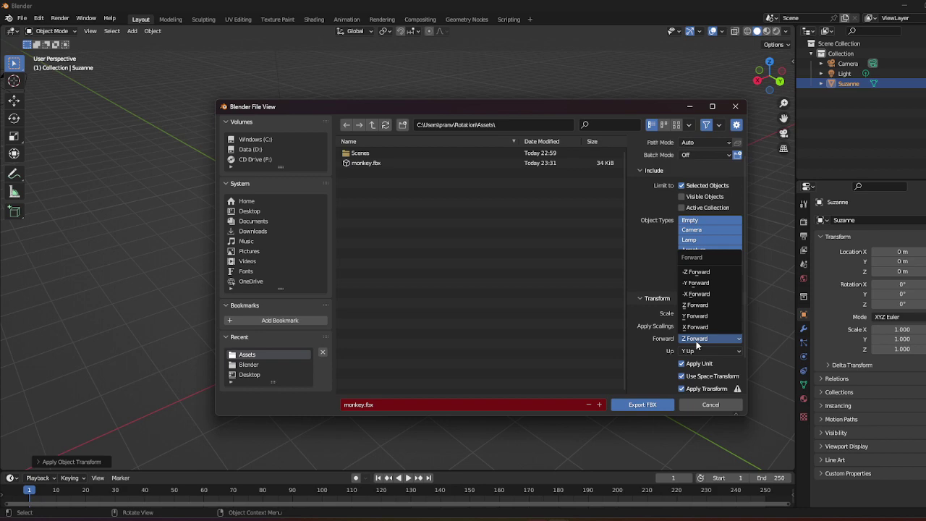
{"action": "left_click", "coordinate": [695, 327]}
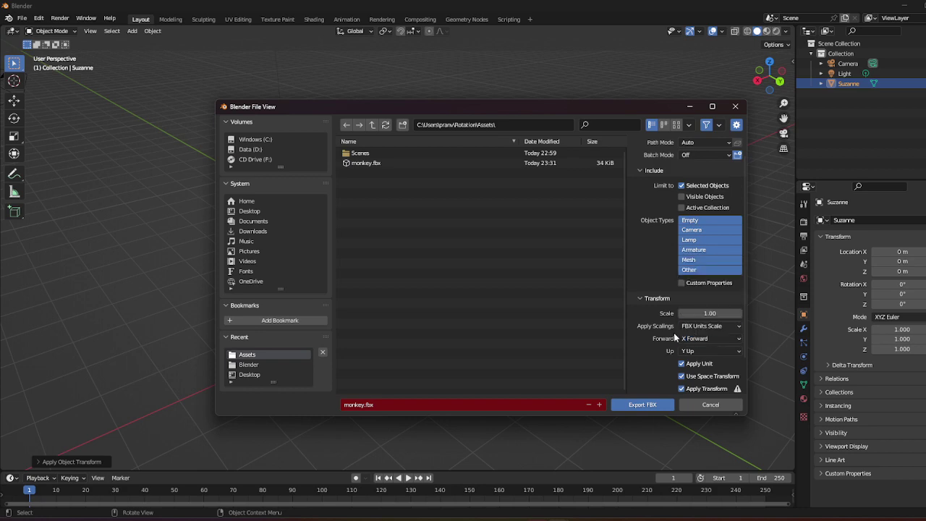
{"action": "left_click", "coordinate": [642, 404]}
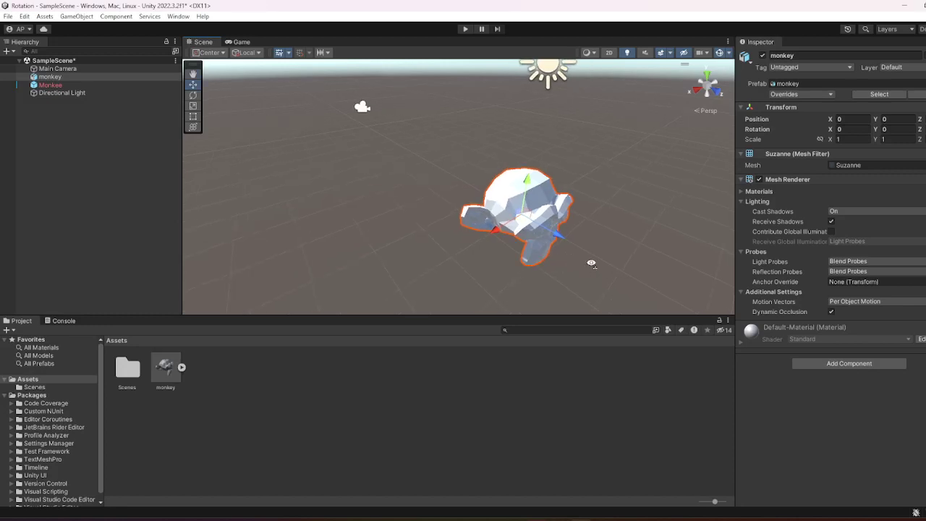
{"action": "left_click_drag", "start_coordinate": [591, 263], "coordinate": [518, 244], "text": "alt"}
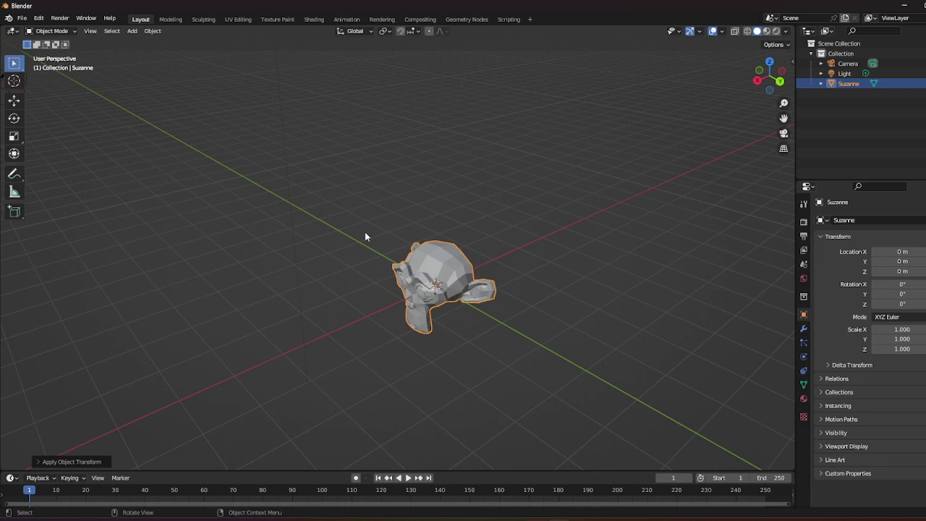
In Blender, rotate the monkey 90° about the Z axis and apply all transforms
{"action": "type", "text": "rz90"}
{"action": "key", "text": "Return"}
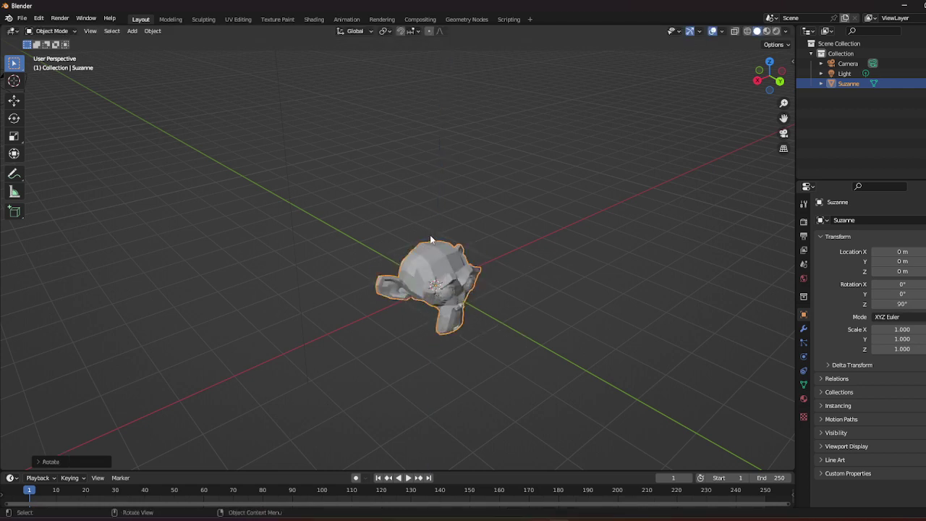
{"action": "key", "text": "ctrl+a"}
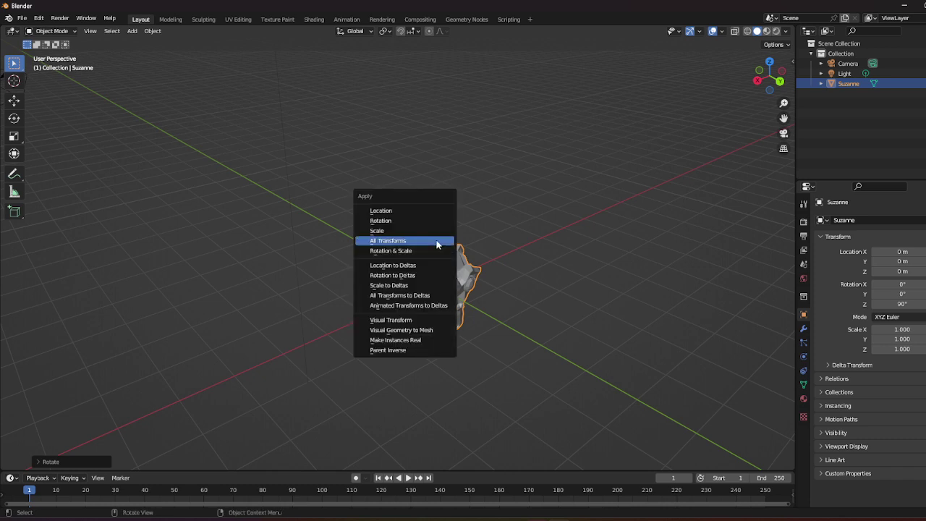
{"action": "left_click", "coordinate": [436, 245]}
Export the monkey over monkey.fbx with X Forward and Y Up, and check its facing direction in Unity
{"action": "left_click", "coordinate": [21, 18]}
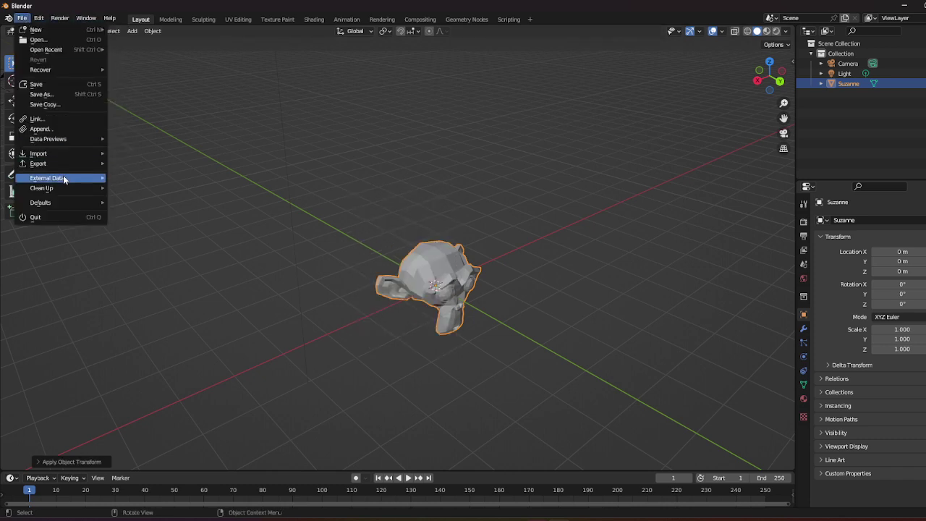
{"action": "mouse_move", "coordinate": [79, 163]}
{"action": "left_click", "coordinate": [148, 251]}
{"action": "scroll", "coordinate": [689, 346], "scroll_direction": "down", "scroll_amount": 2}
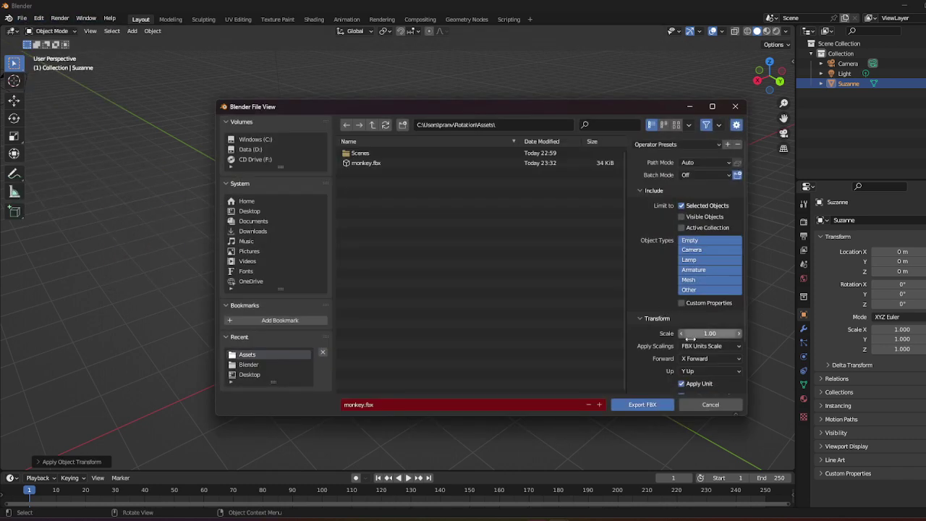
{"action": "scroll", "coordinate": [688, 346], "scroll_direction": "down", "scroll_amount": 1}
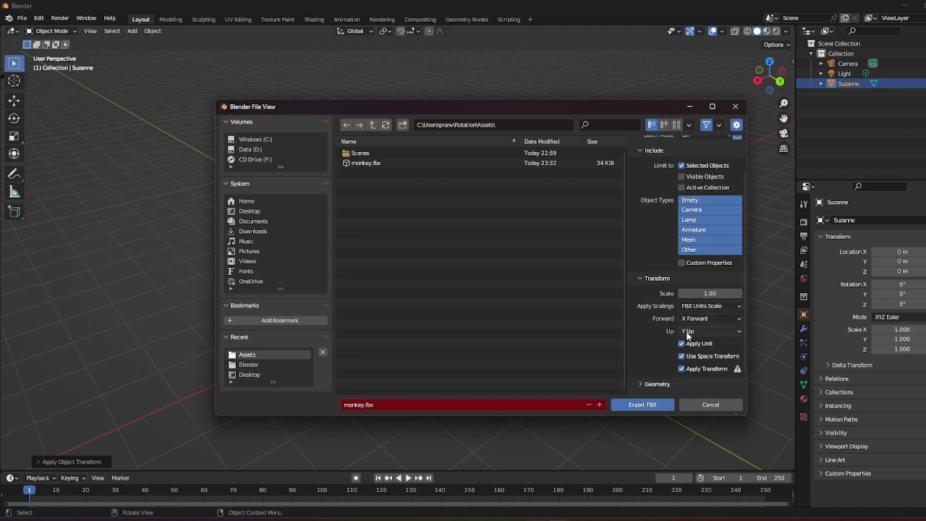
{"action": "left_click", "coordinate": [639, 405]}
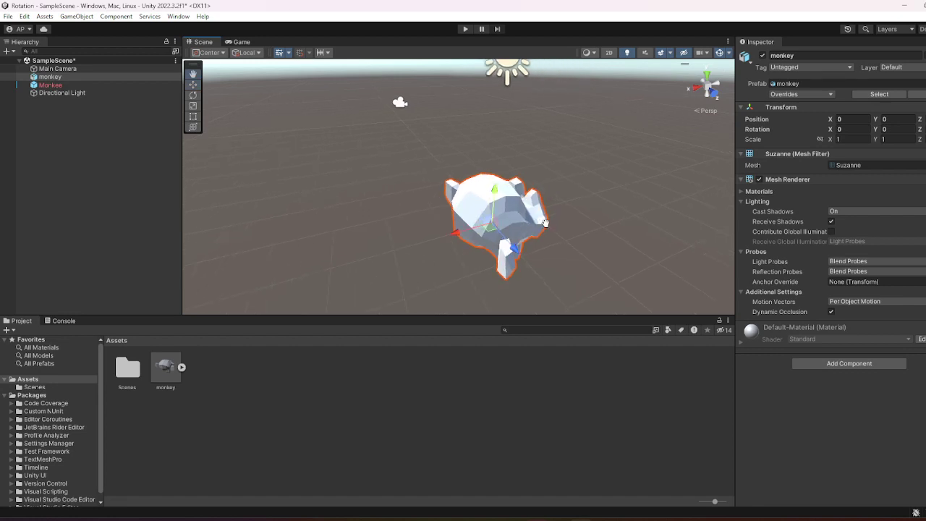
{"action": "left_click_drag", "start_coordinate": [486, 255], "coordinate": [360, 248], "text": "alt"}
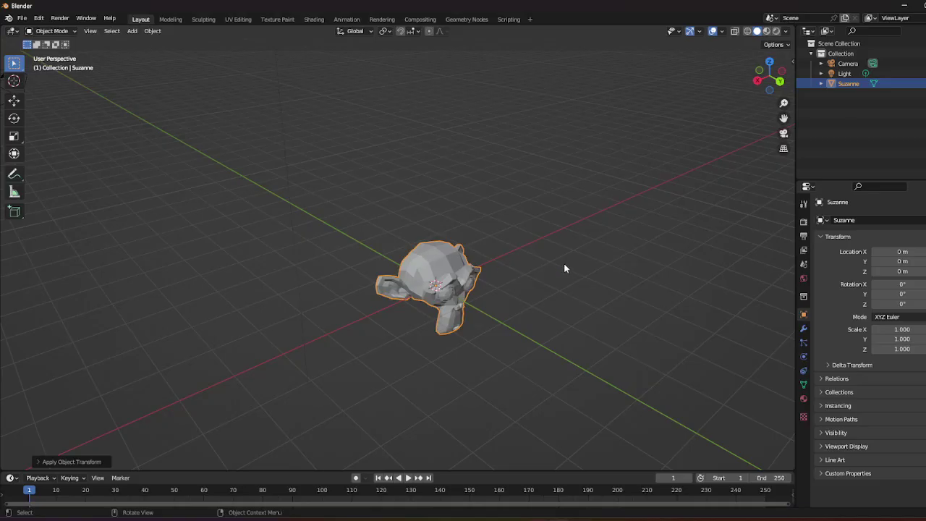
Export the monkey over monkey.fbx with Forward set to Z Forward, and check its facing direction in Unity
{"action": "left_click", "coordinate": [454, 267]}
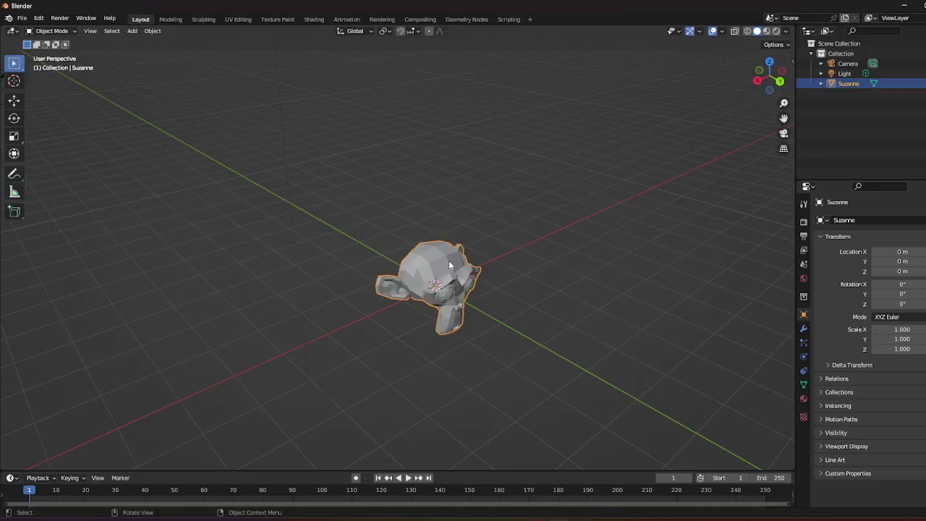
{"action": "left_click", "coordinate": [21, 18]}
{"action": "mouse_move", "coordinate": [70, 163]}
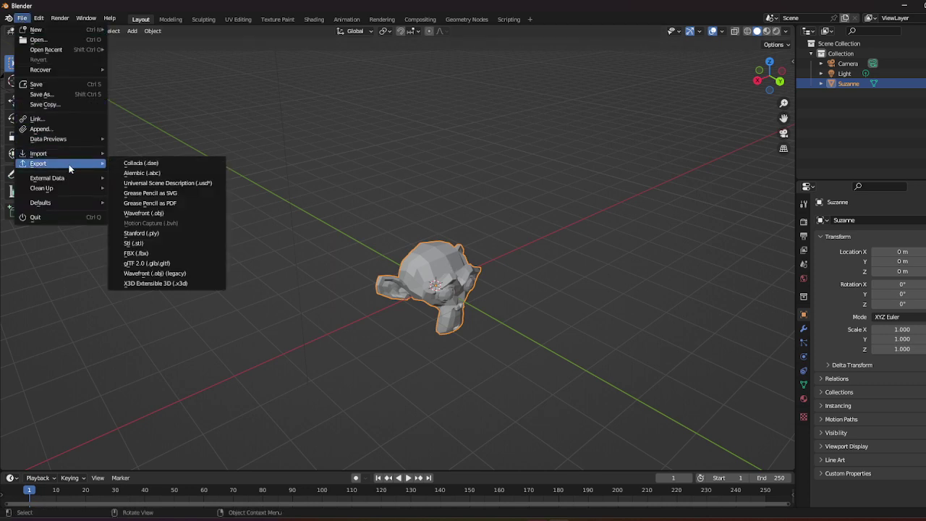
{"action": "left_click", "coordinate": [178, 253]}
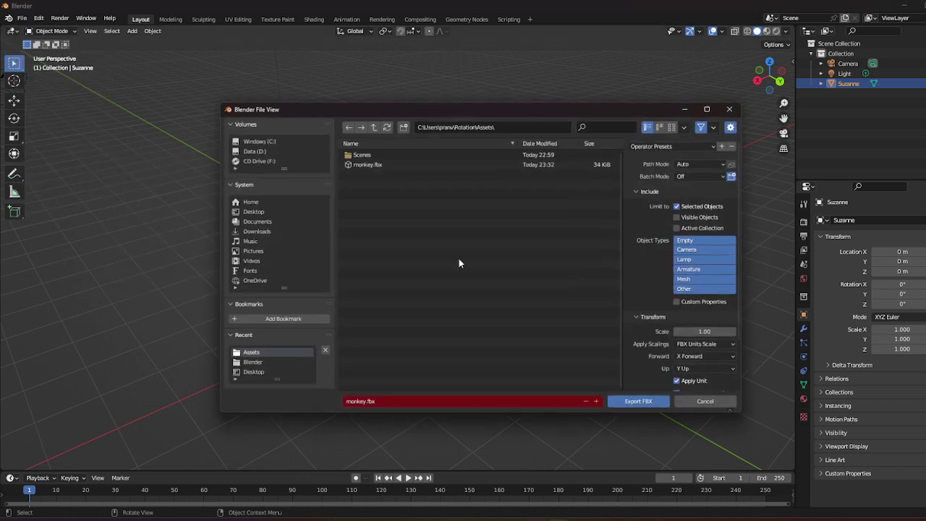
{"action": "left_click", "coordinate": [700, 360]}
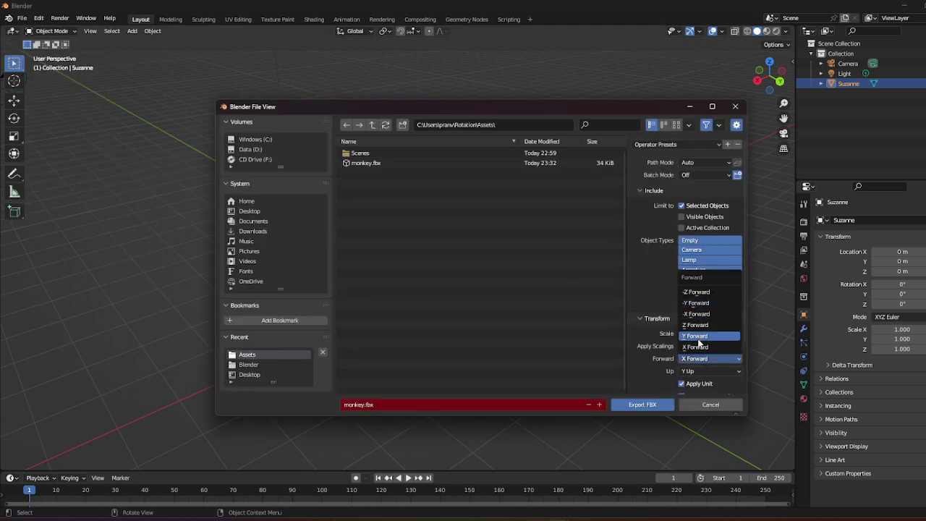
{"action": "left_click", "coordinate": [697, 325]}
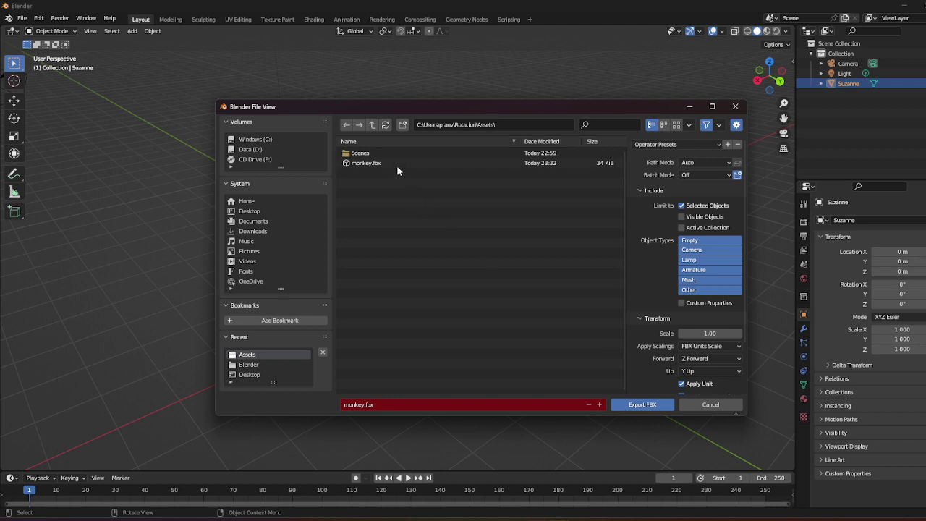
{"action": "left_click", "coordinate": [642, 405]}
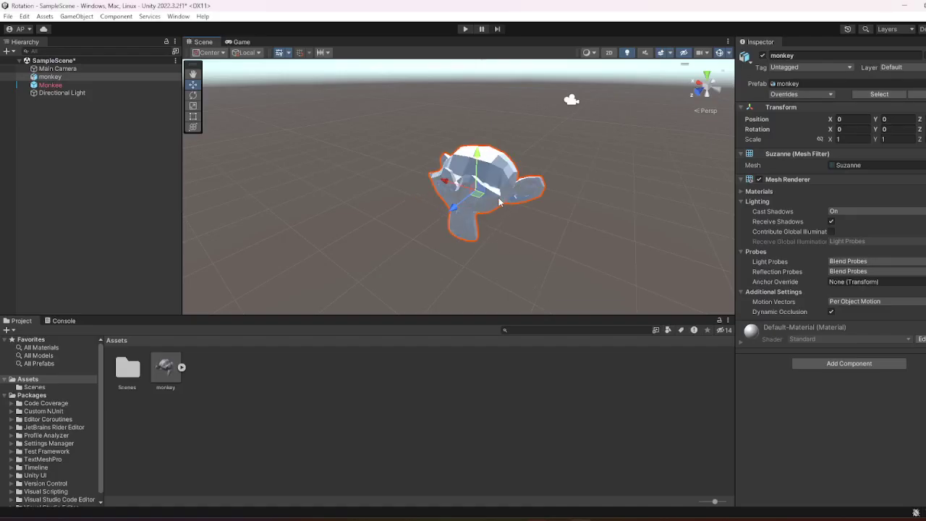
{"action": "left_click_drag", "start_coordinate": [500, 203], "coordinate": [516, 168], "text": "alt"}
{"action": "left_click", "coordinate": [516, 167]}
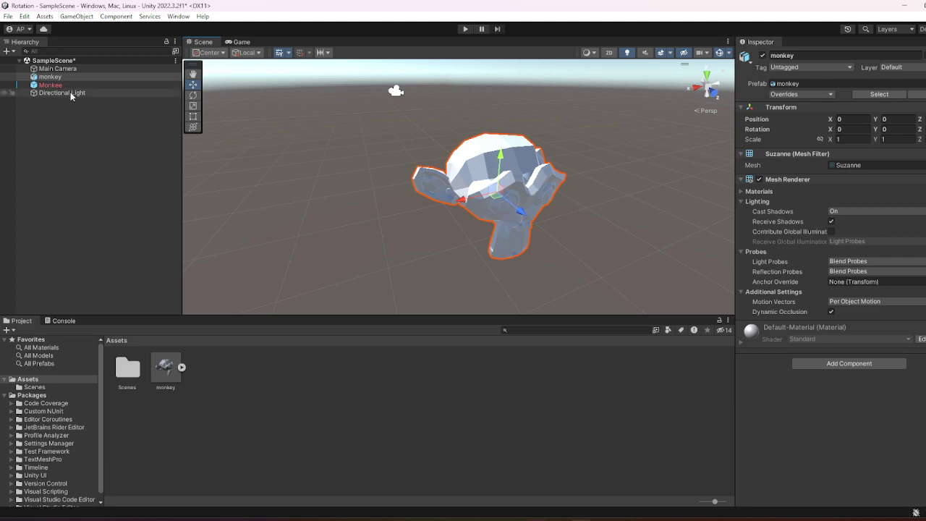
Delete the Monkee object with the missing prefab from the scene and select the remaining monkey
{"action": "left_click", "coordinate": [103, 85]}
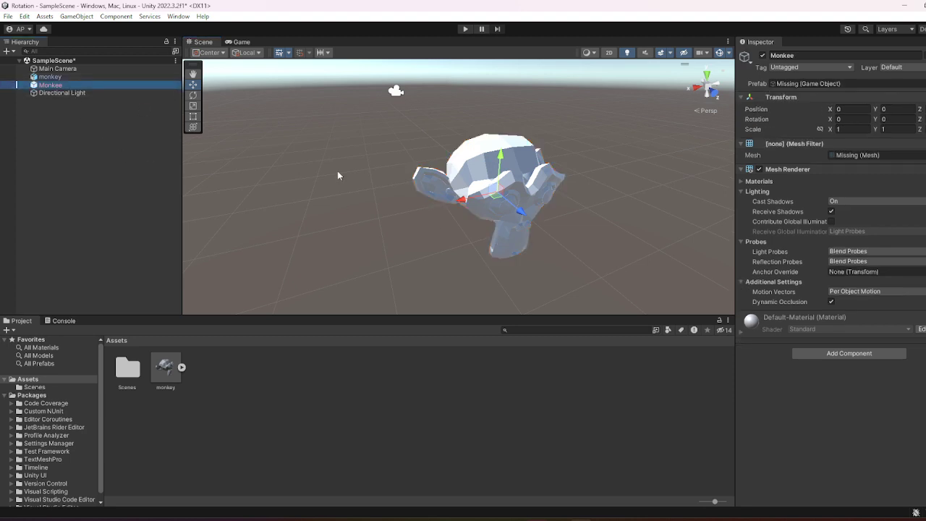
{"action": "key", "text": "Delete"}
{"action": "left_click", "coordinate": [50, 76]}
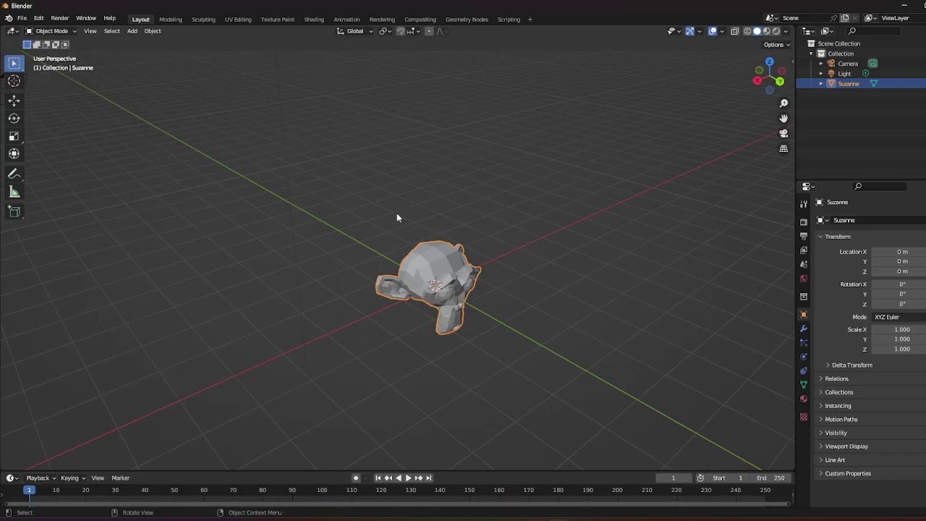
In Blender, rotate the monkey 90° about the X axis and apply its transforms
{"action": "left_click", "coordinate": [397, 214]}
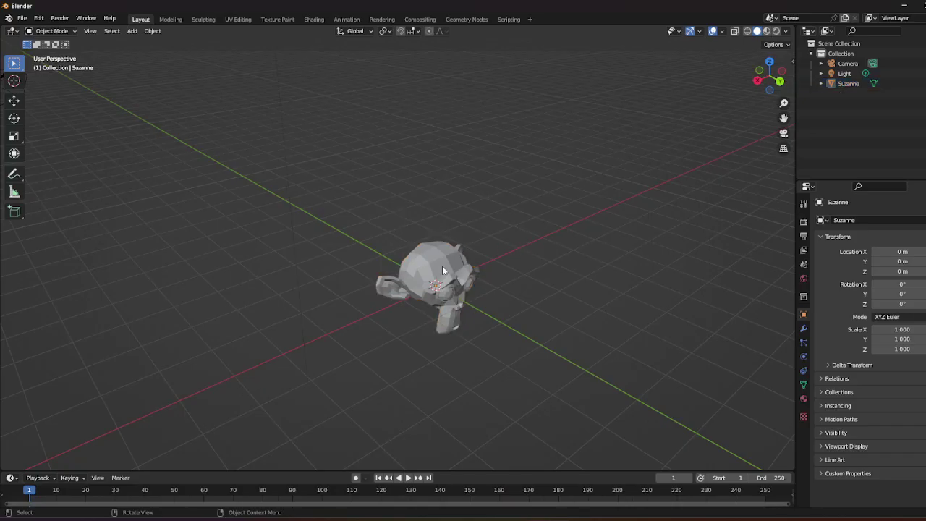
{"action": "left_click", "coordinate": [443, 270]}
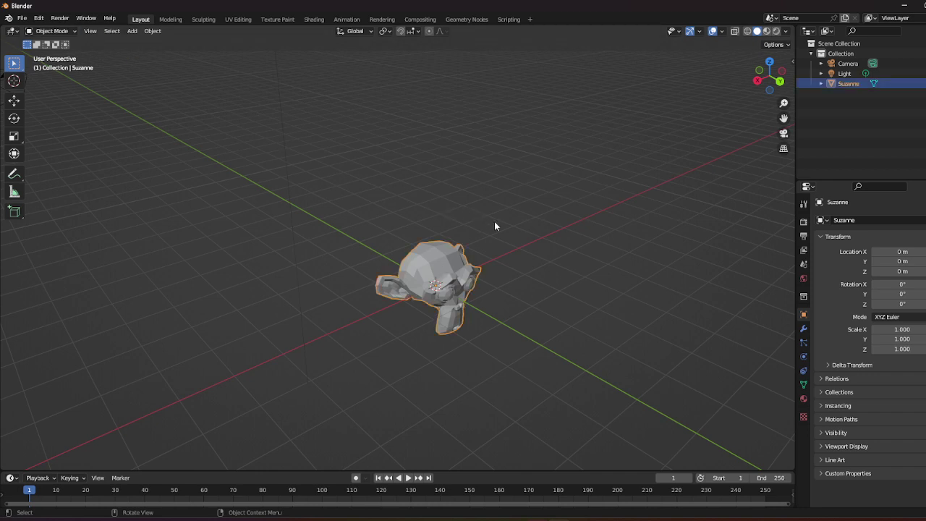
{"action": "middle_click_drag", "start_coordinate": [574, 243], "coordinate": [600, 253]}
{"action": "key", "text": "r"}
{"action": "key", "text": "x"}
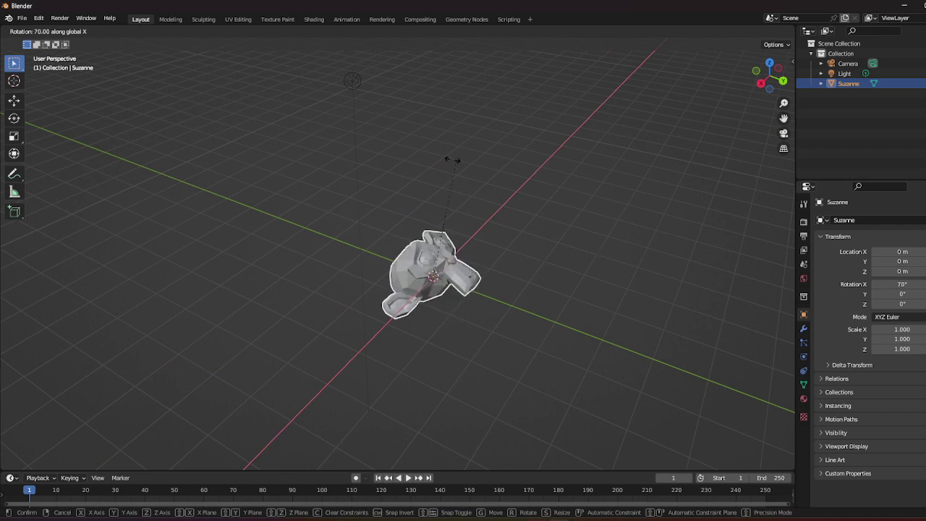
{"action": "left_click", "coordinate": [416, 161]}
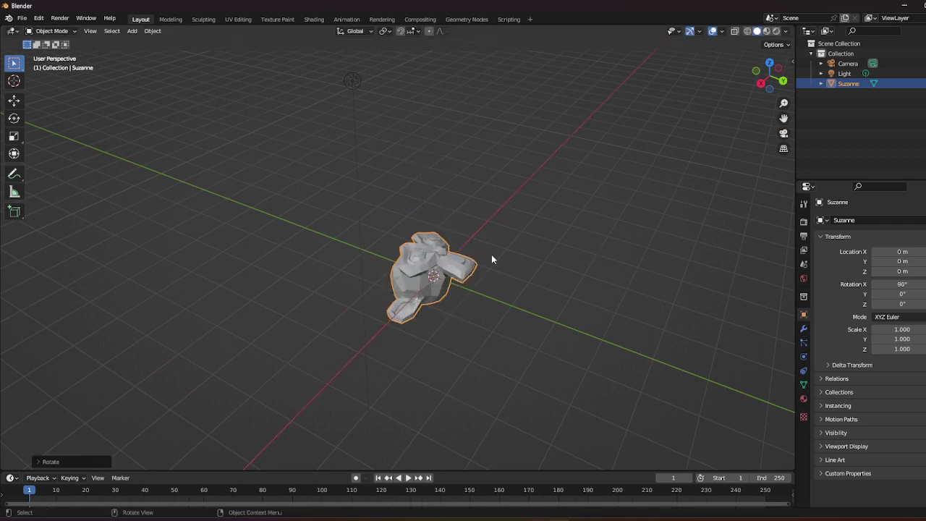
{"action": "key", "text": "ctrl+a"}
{"action": "left_click", "coordinate": [415, 244]}
Export the tilted monkey over monkey.fbx with Z Forward and Y Up, and check its orientation in Unity
{"action": "left_click", "coordinate": [22, 17]}
{"action": "mouse_move", "coordinate": [72, 163]}
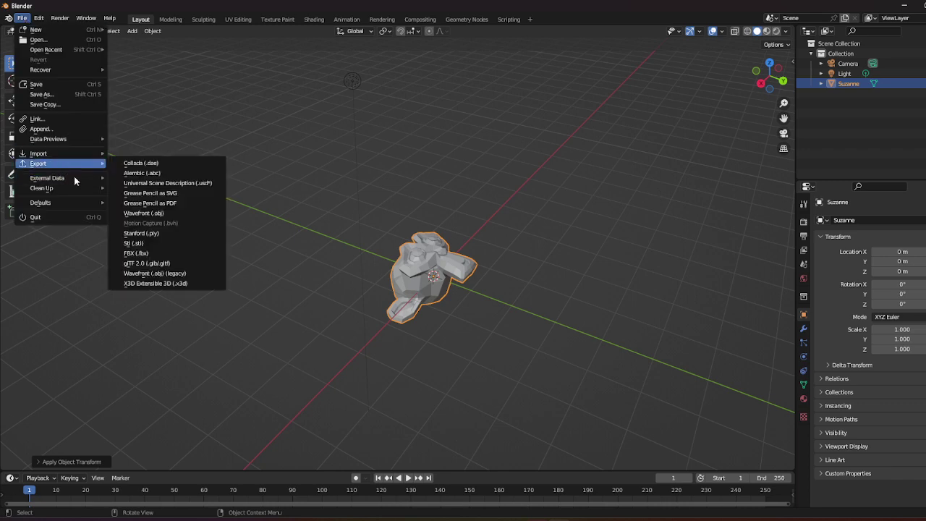
{"action": "left_click", "coordinate": [150, 254]}
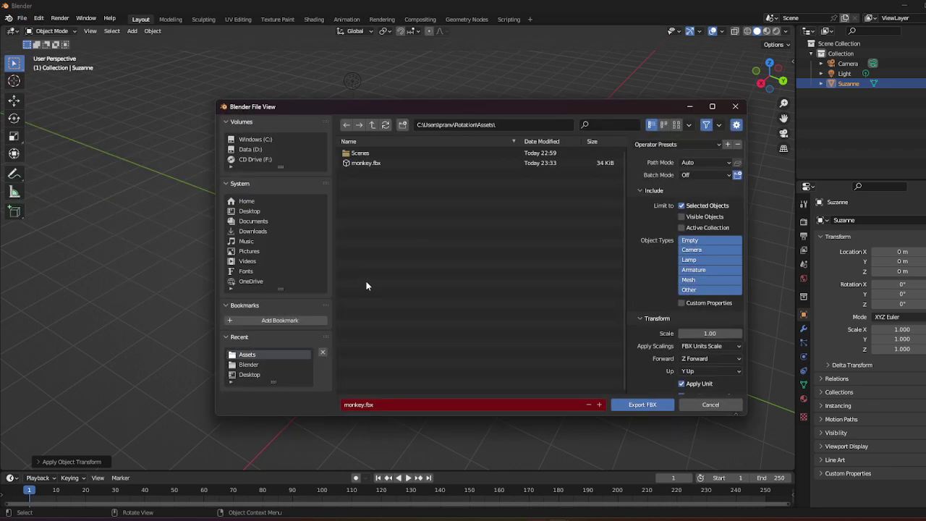
{"action": "left_click", "coordinate": [363, 164]}
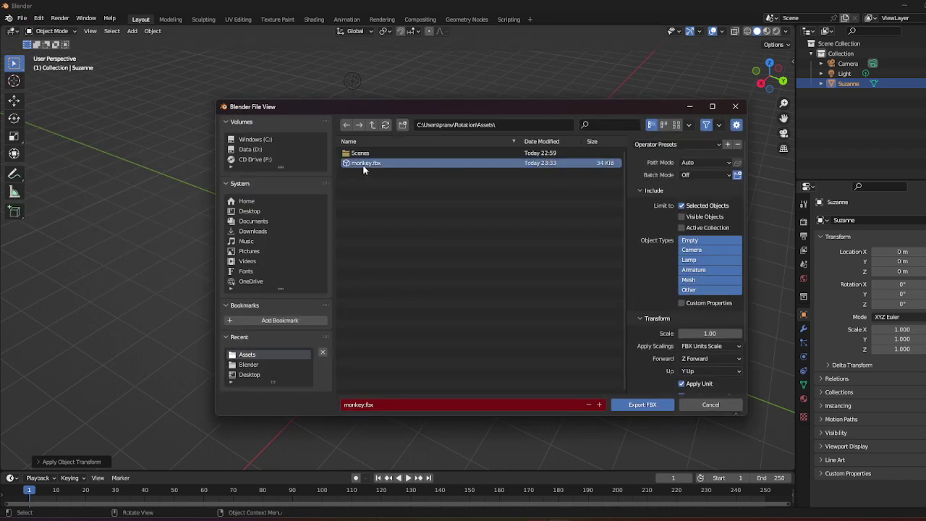
{"action": "left_click", "coordinate": [642, 405]}
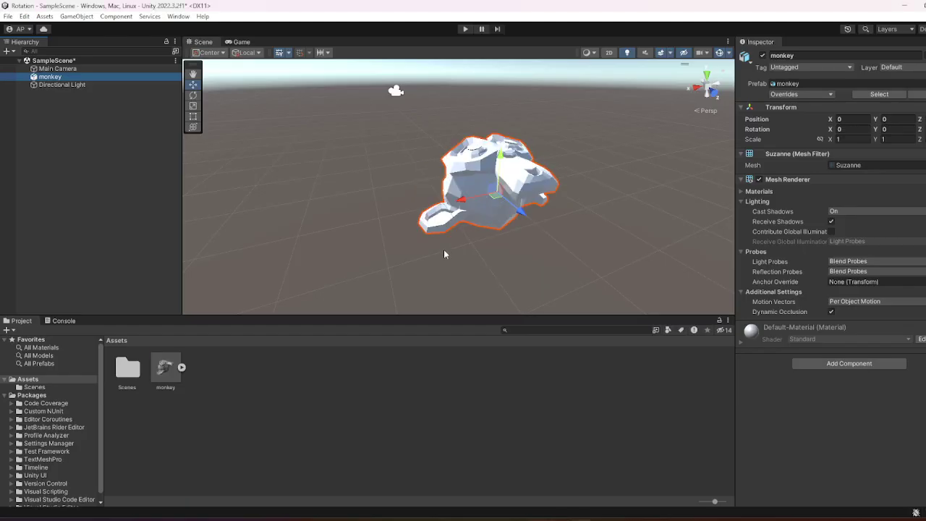
{"action": "left_click_drag", "start_coordinate": [445, 254], "coordinate": [533, 217], "text": "alt"}
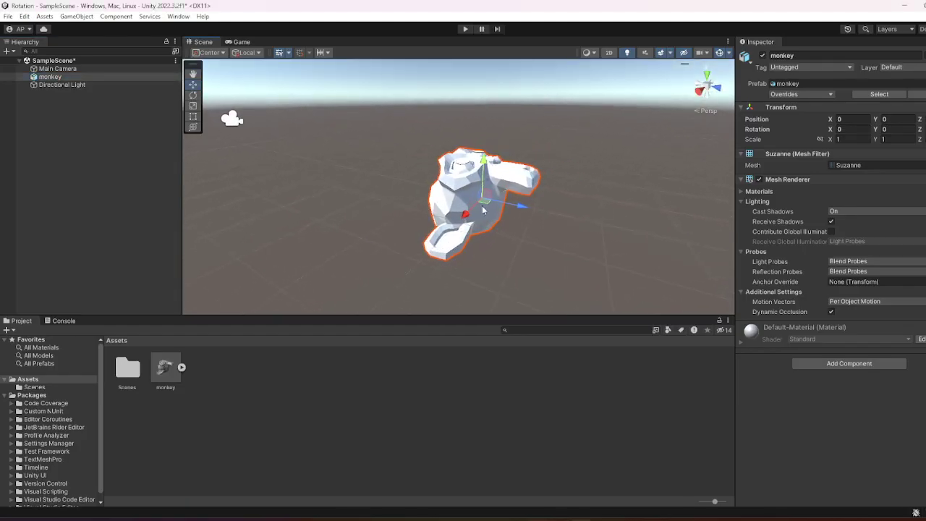
Create an empty object in the scene and name it RotFix
{"action": "left_click", "coordinate": [60, 112]}
{"action": "right_click", "coordinate": [77, 118]}
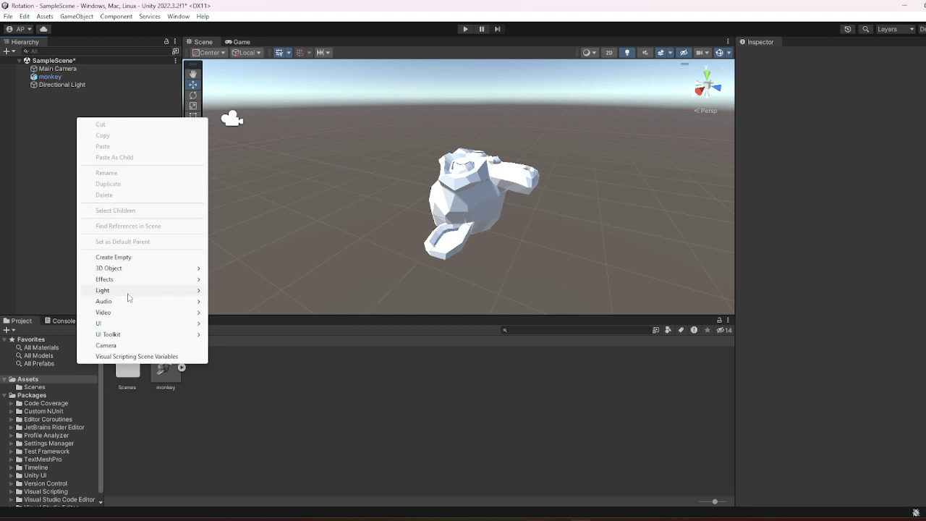
{"action": "left_click", "coordinate": [124, 257]}
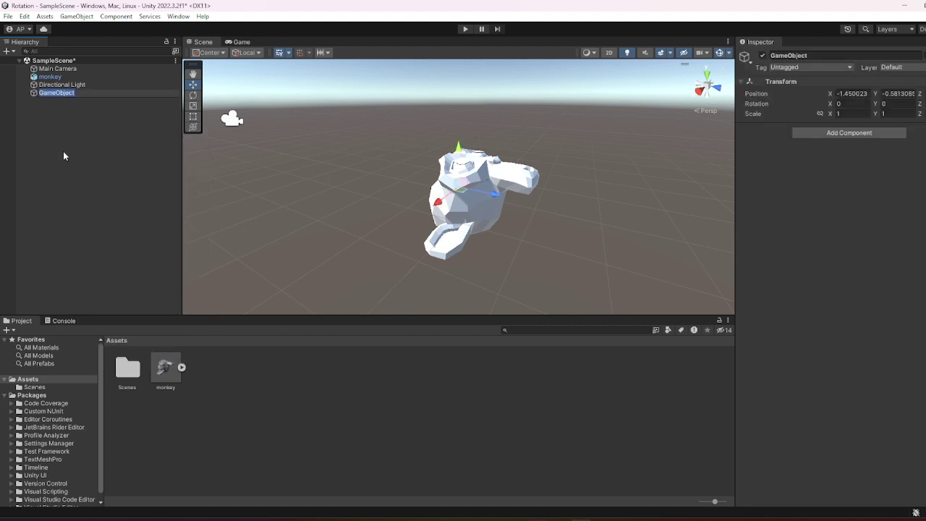
{"action": "type", "text": "Rotatio"}
{"action": "key", "text": "BackSpace"}
{"action": "key", "text": "BackSpace"}
{"action": "key", "text": "BackSpace"}
{"action": "key", "text": "BackSpace"}
{"action": "type", "text": "Fix"}
{"action": "key", "text": "Return"}
Make the monkey a child of RotFix and set its local position to 0
{"action": "left_click_drag", "start_coordinate": [50, 77], "coordinate": [55, 92]}
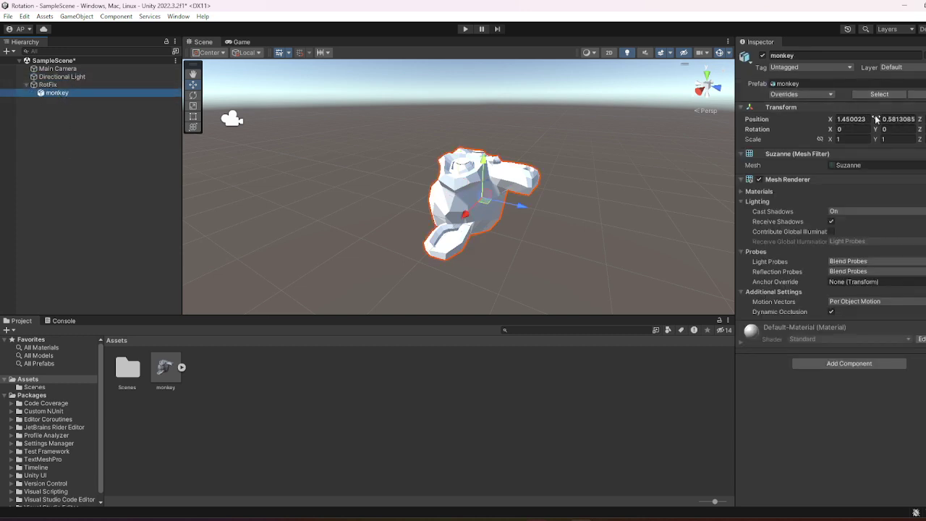
{"action": "left_click", "coordinate": [854, 118]}
{"action": "type", "text": "0"}
{"action": "key", "text": "Tab"}
{"action": "type", "text": "0"}
{"action": "key", "text": "Tab"}
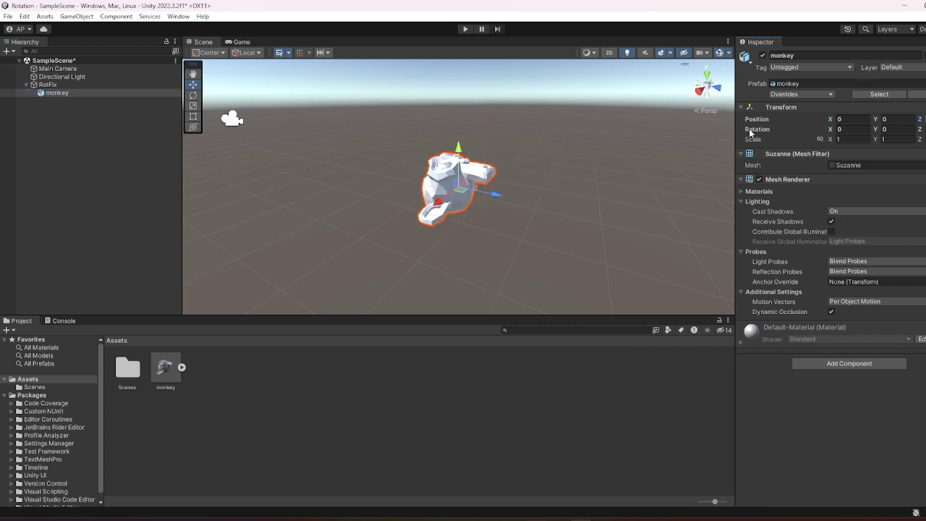
Set the monkey's X rotation to 90 and compare its axes with those of RotFix
{"action": "left_click", "coordinate": [880, 131]}
{"action": "left_click", "coordinate": [863, 129]}
{"action": "type", "text": "90"}
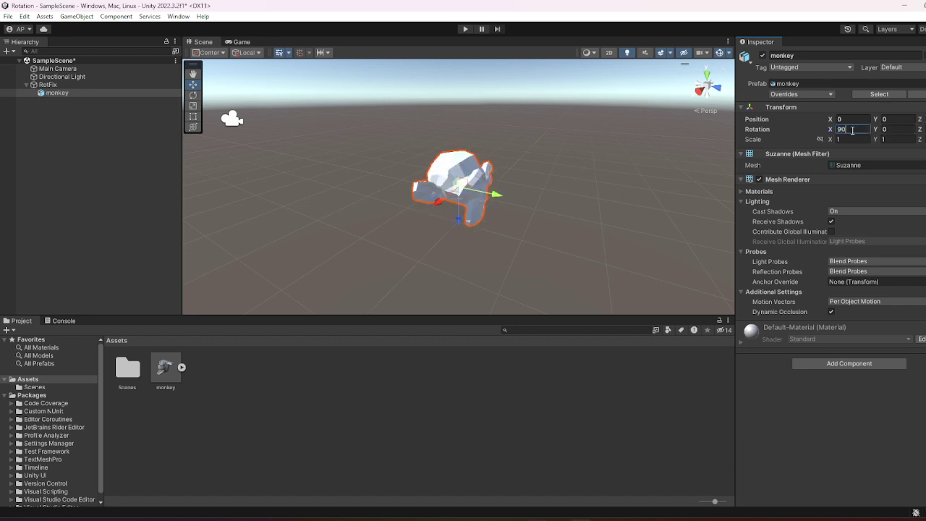
{"action": "left_click", "coordinate": [608, 143]}
{"action": "left_click", "coordinate": [50, 85]}
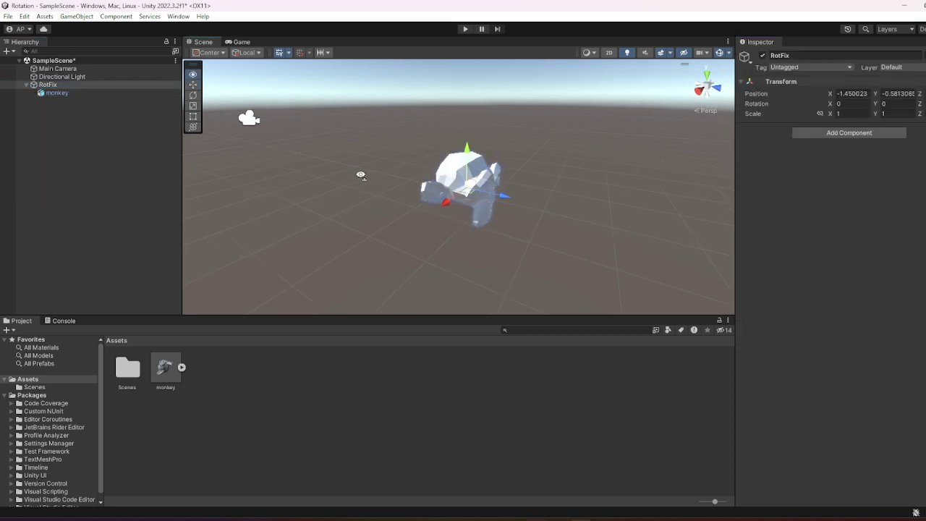
{"action": "left_click", "coordinate": [68, 91]}
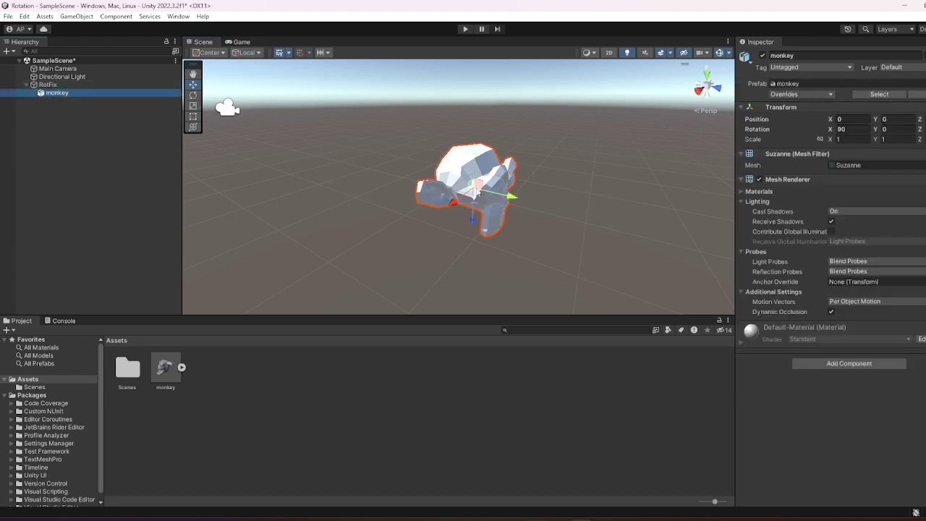
{"action": "left_click", "coordinate": [124, 85]}
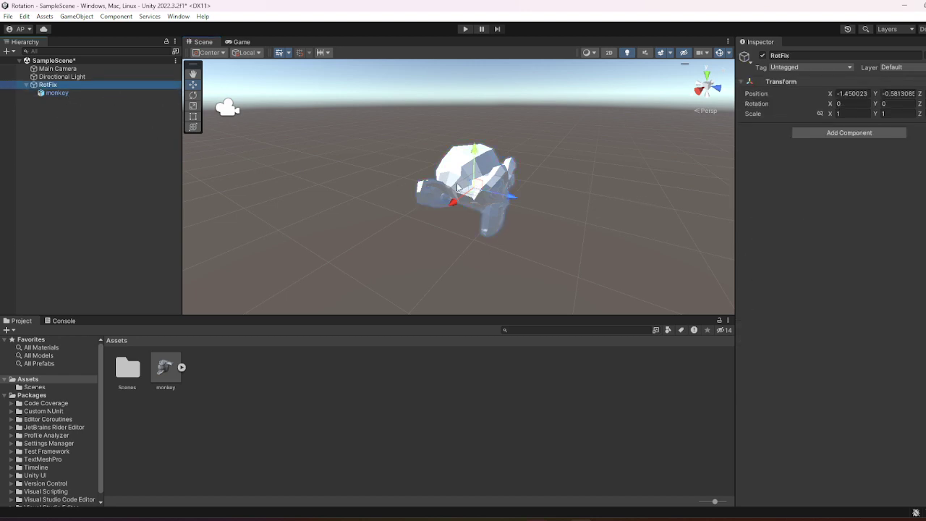
Set RotFix's position to 0 and compare the axes of the parent and the child monkey
{"action": "left_click", "coordinate": [861, 93]}
{"action": "type", "text": "0"}
{"action": "key", "text": "Tab"}
{"action": "type", "text": "0"}
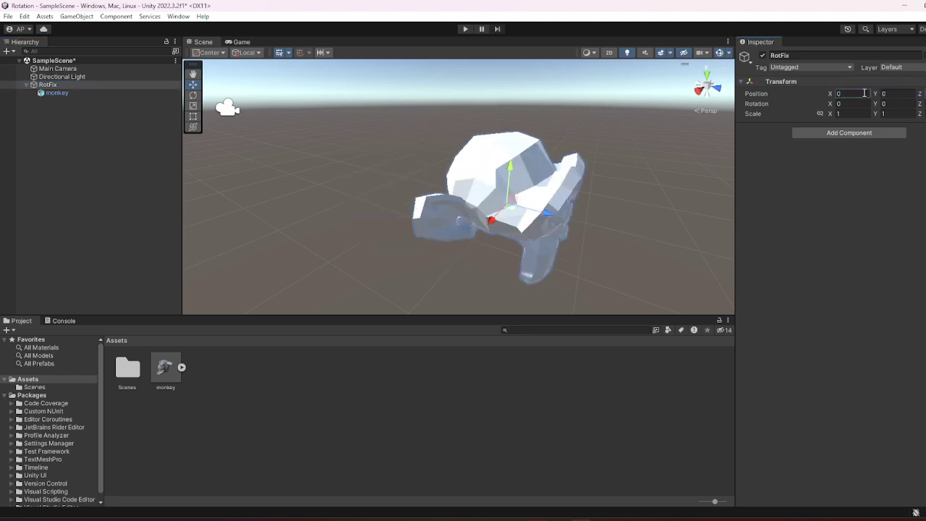
{"action": "scroll", "coordinate": [614, 186], "scroll_direction": "down", "scroll_amount": 5}
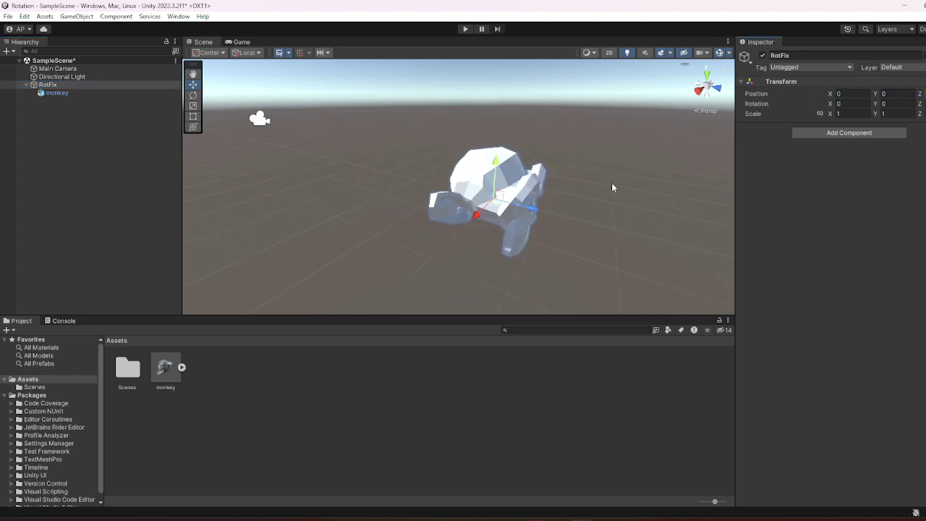
{"action": "left_click", "coordinate": [52, 92]}
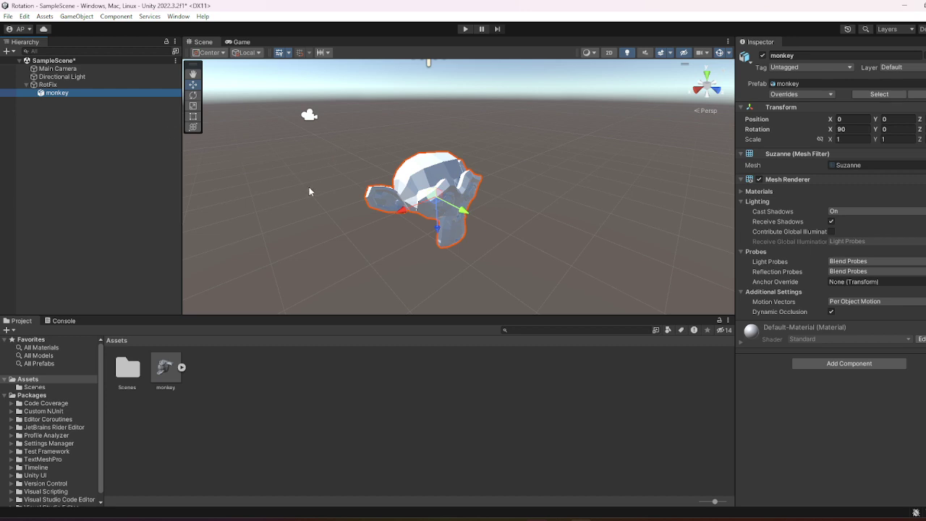
{"action": "left_click", "coordinate": [96, 85]}
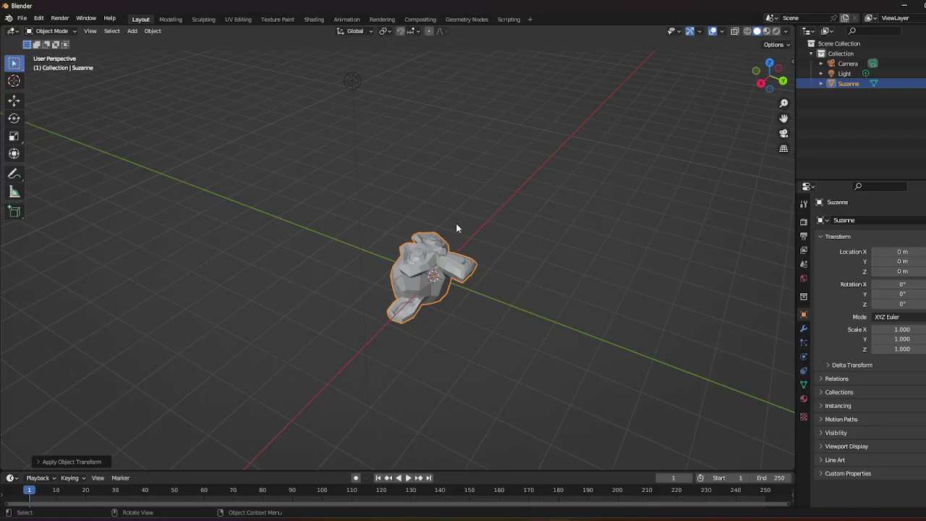
In Blender, rotate the monkey back upright about the X axis and apply its transforms
{"action": "right_click", "coordinate": [447, 236]}
{"action": "left_click", "coordinate": [432, 262]}
{"action": "middle_click_drag", "start_coordinate": [434, 257], "coordinate": [503, 226]}
{"action": "key", "text": "r"}
{"action": "key", "text": "x"}
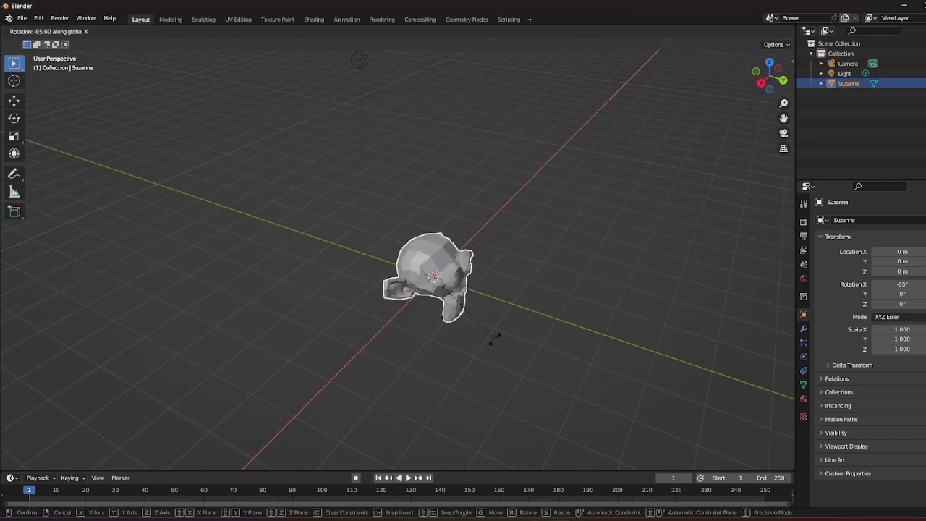
{"action": "left_click", "coordinate": [481, 332]}
{"action": "key", "text": "ctrl+a"}
{"action": "left_click", "coordinate": [482, 332]}
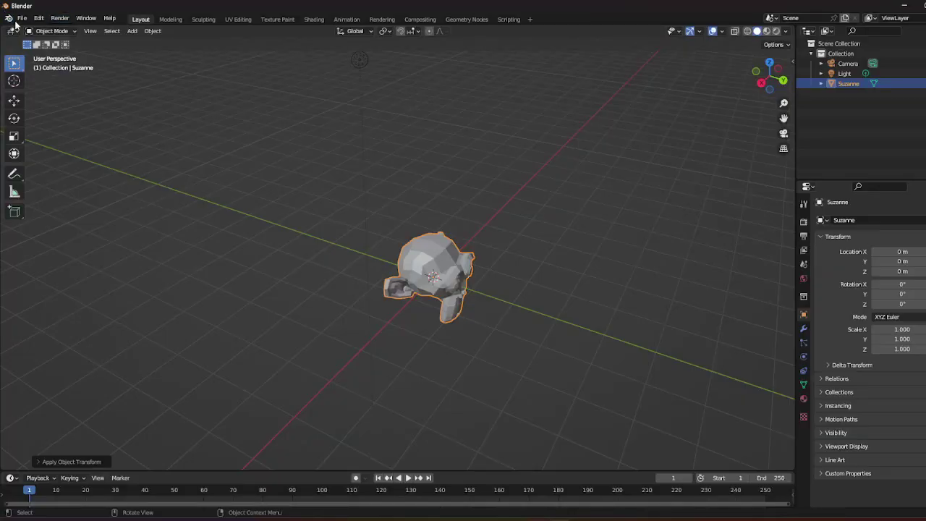
Export the upright monkey over monkey.fbx with Z Forward, Y Up and Apply Transform enabled
{"action": "left_click", "coordinate": [22, 18]}
{"action": "mouse_move", "coordinate": [69, 164]}
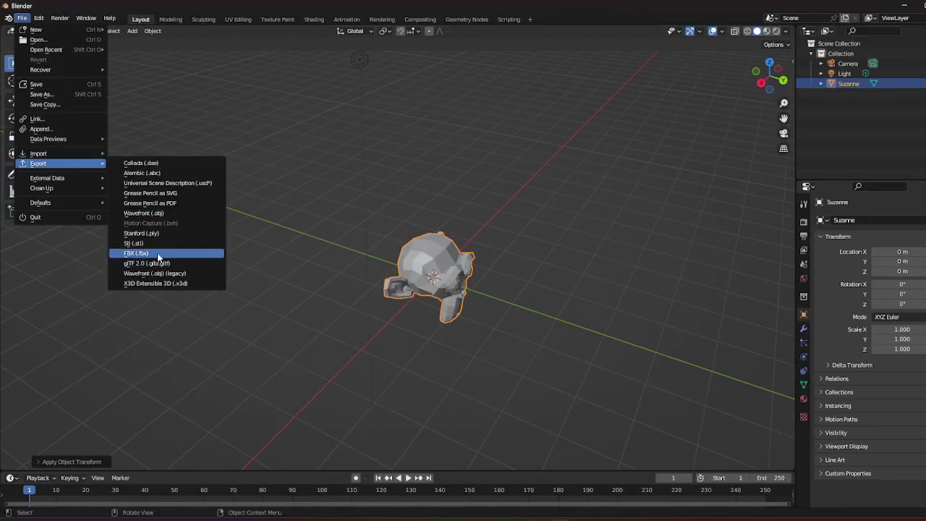
{"action": "left_click", "coordinate": [145, 252]}
{"action": "scroll", "coordinate": [673, 318], "scroll_direction": "down", "scroll_amount": 2}
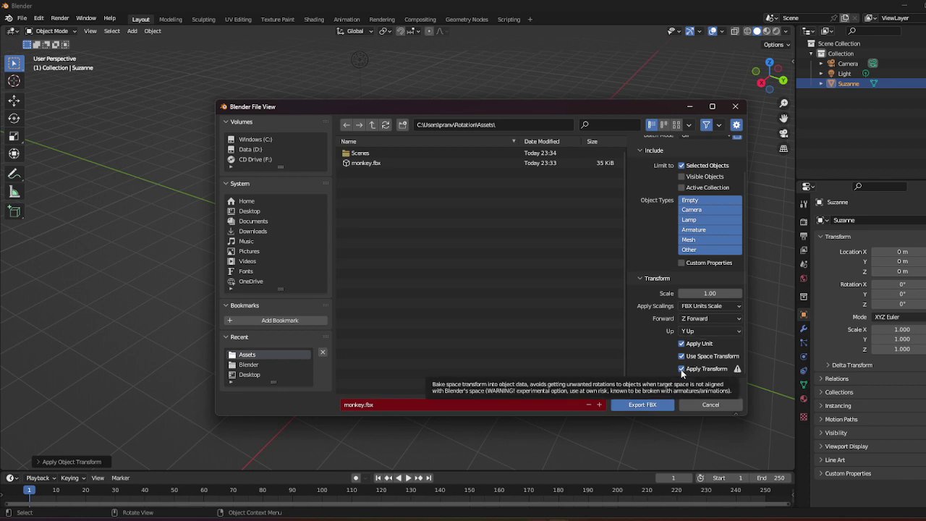
{"action": "left_click", "coordinate": [642, 404]}
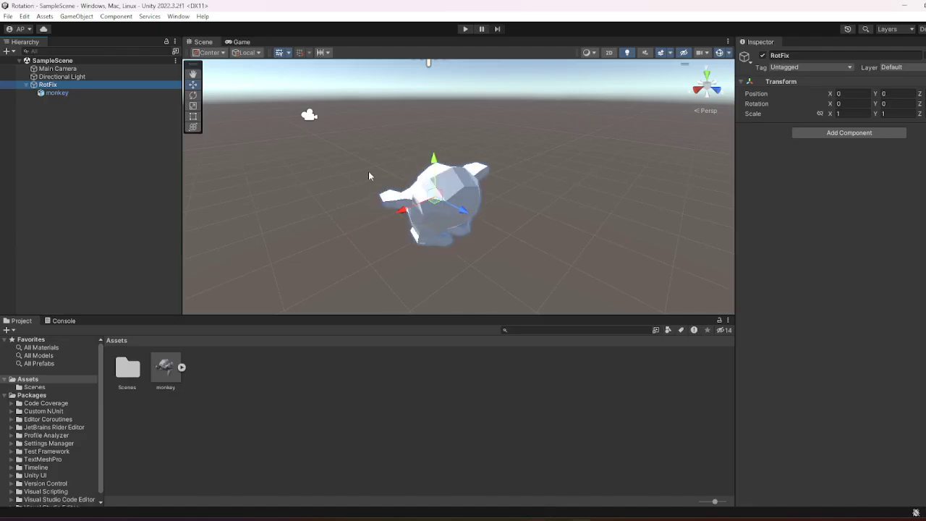
In Unity, set the child monkey's X rotation to 0 and check its facing direction against its axes
{"action": "left_click_drag", "start_coordinate": [369, 197], "coordinate": [496, 213], "text": "alt"}
{"action": "left_click", "coordinate": [483, 212]}
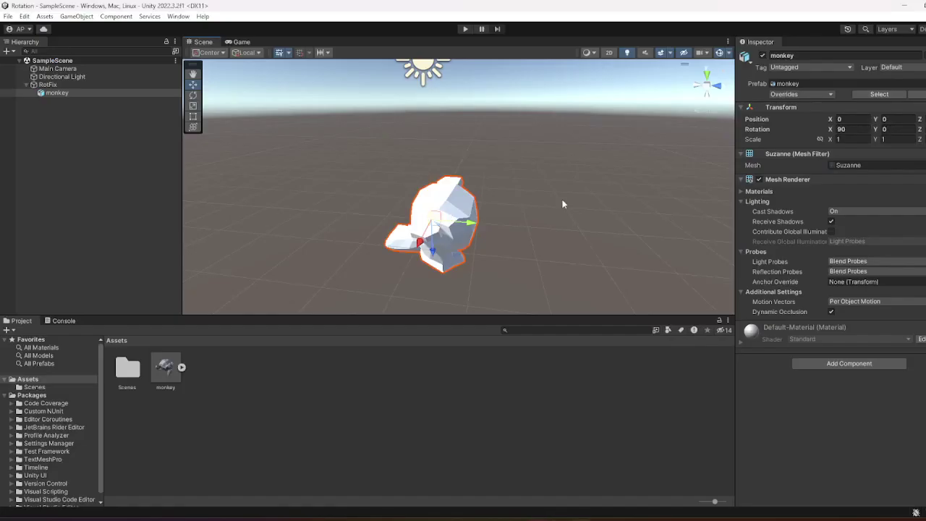
{"action": "left_click", "coordinate": [842, 129]}
{"action": "type", "text": "0"}
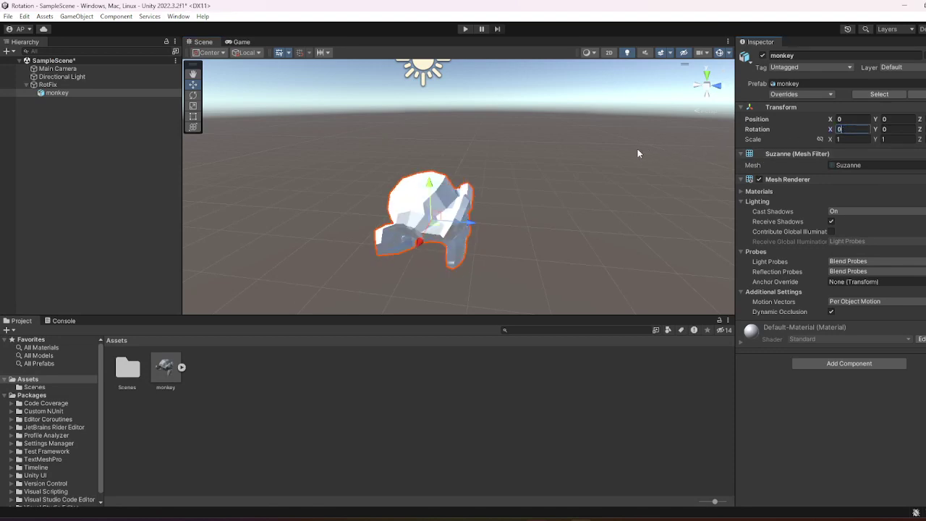
{"action": "left_click", "coordinate": [617, 164]}
{"action": "left_click", "coordinate": [426, 217]}
{"action": "left_click_drag", "start_coordinate": [425, 217], "coordinate": [369, 194], "text": "alt"}
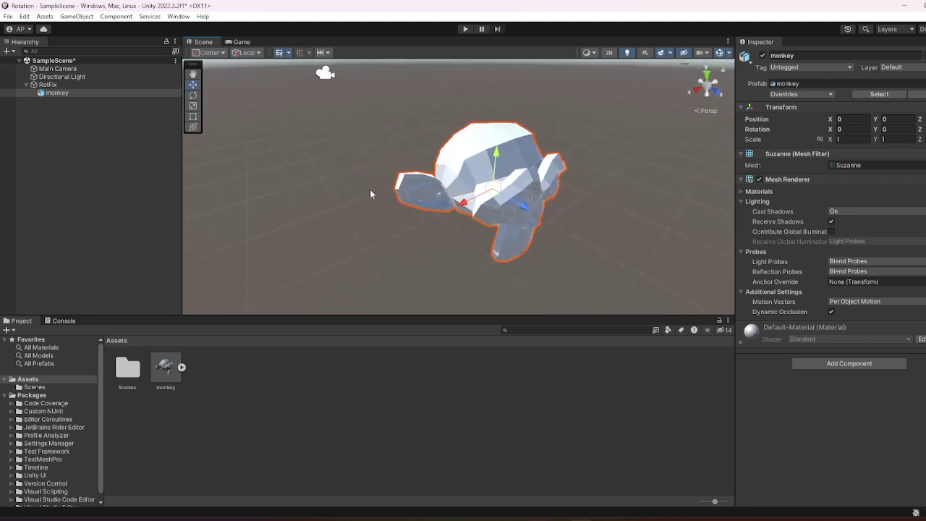
Move the monkey out of RotFix to the top level of the scene
{"action": "left_click", "coordinate": [99, 93], "text": "ctrl"}
{"action": "left_click_drag", "start_coordinate": [99, 94], "coordinate": [89, 81]}
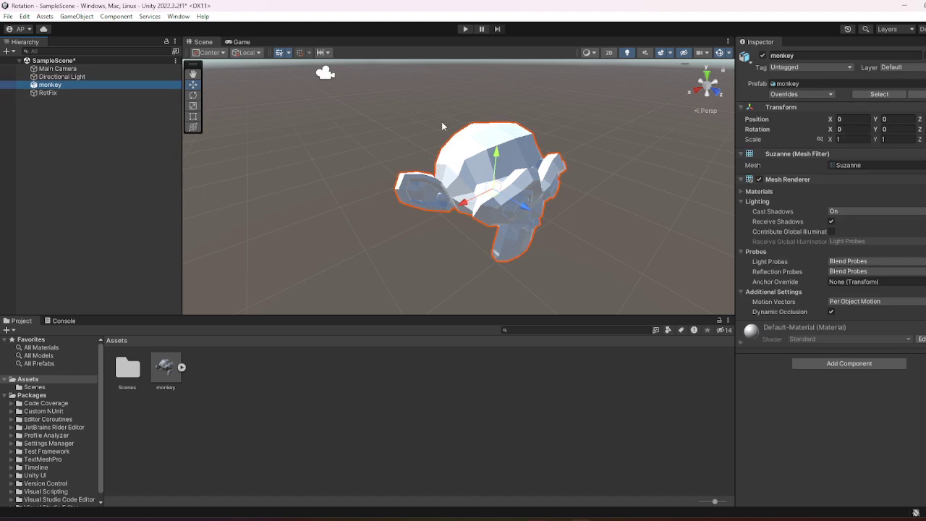
{"action": "left_click", "coordinate": [391, 125]}
{"action": "key", "text": "ctrl+z"}
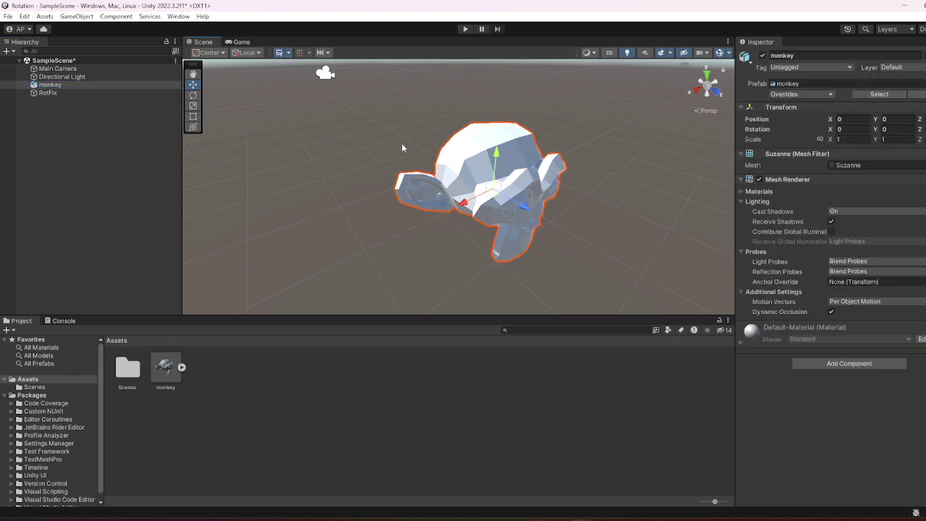